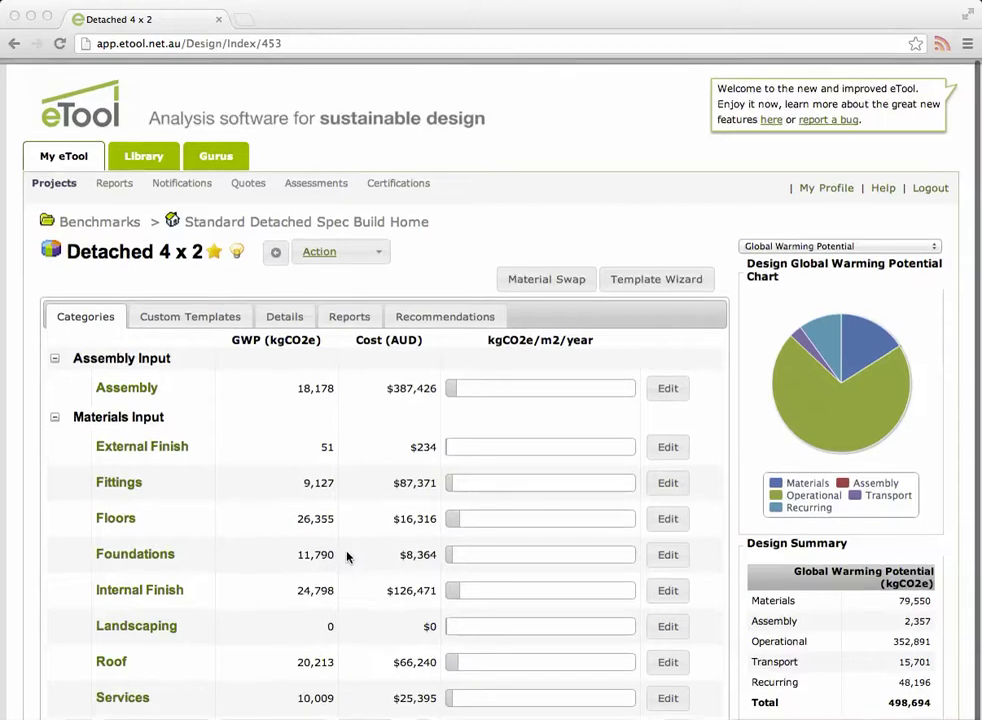
# Open the Operational Energy category of the Detached 4 x 2 design
pyautogui.scroll(-3, 347, 557)
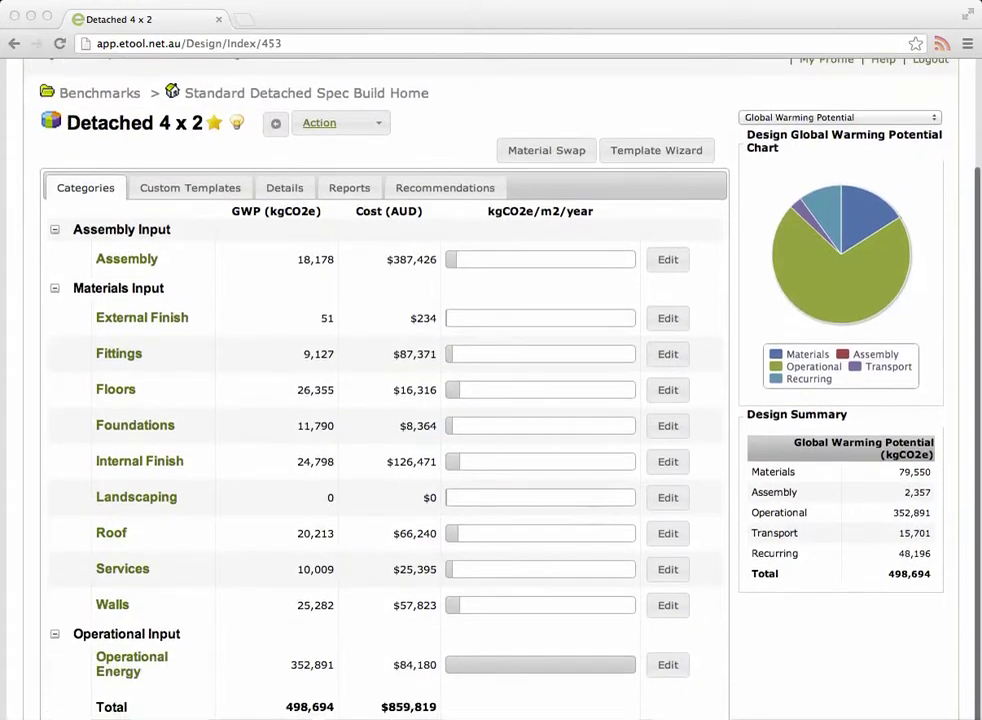
pyautogui.click(118, 659)
pyautogui.click(119, 660)
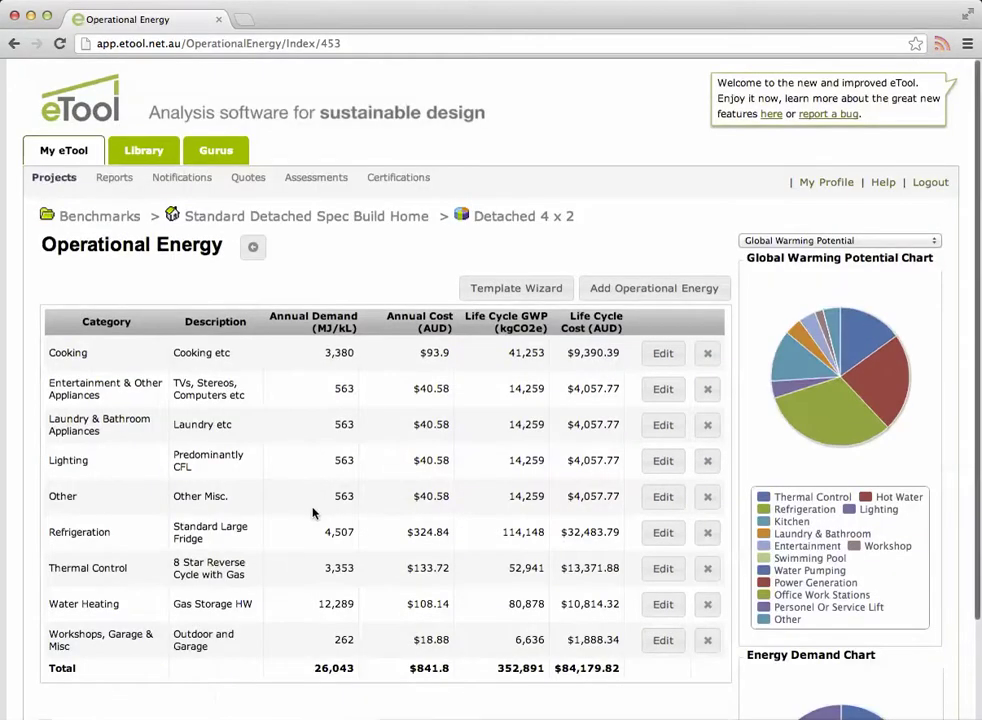
# Inspect the energy sources and demands of the Cooking entry, then close it without changes
pyautogui.scroll(-2, 318, 508)
pyautogui.scroll(2, 313, 512)
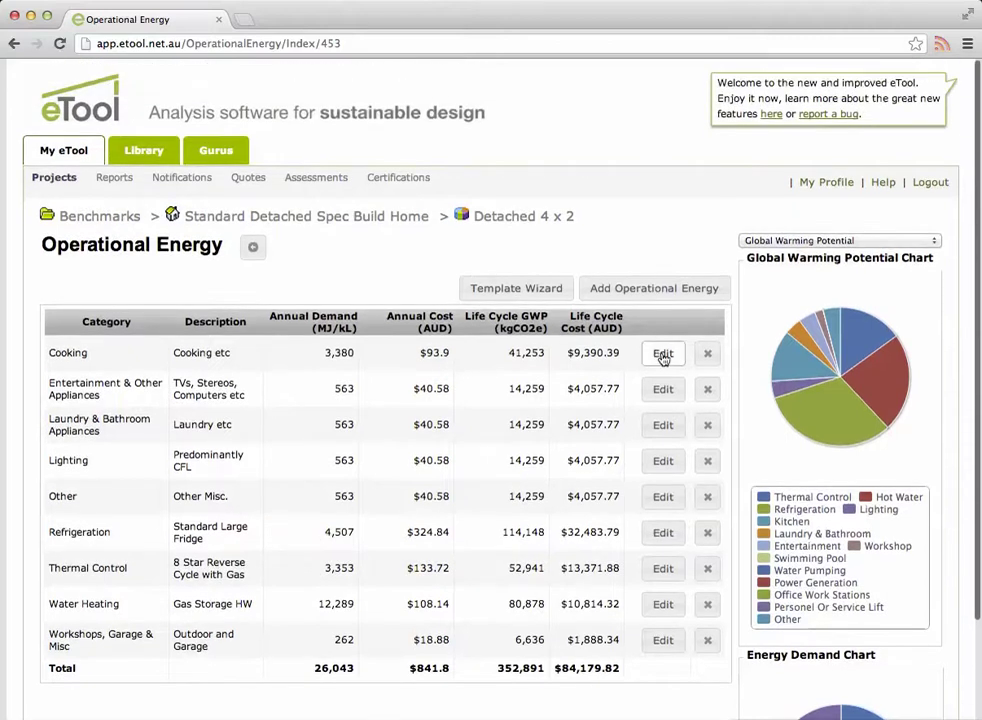
pyautogui.click(663, 355)
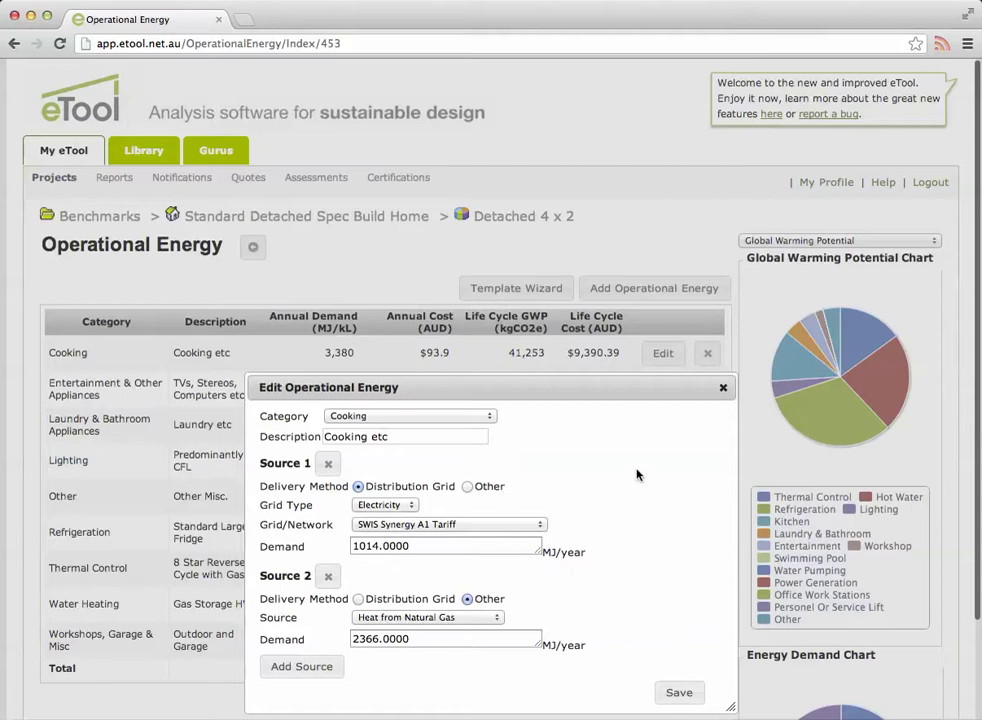
pyautogui.click(725, 391)
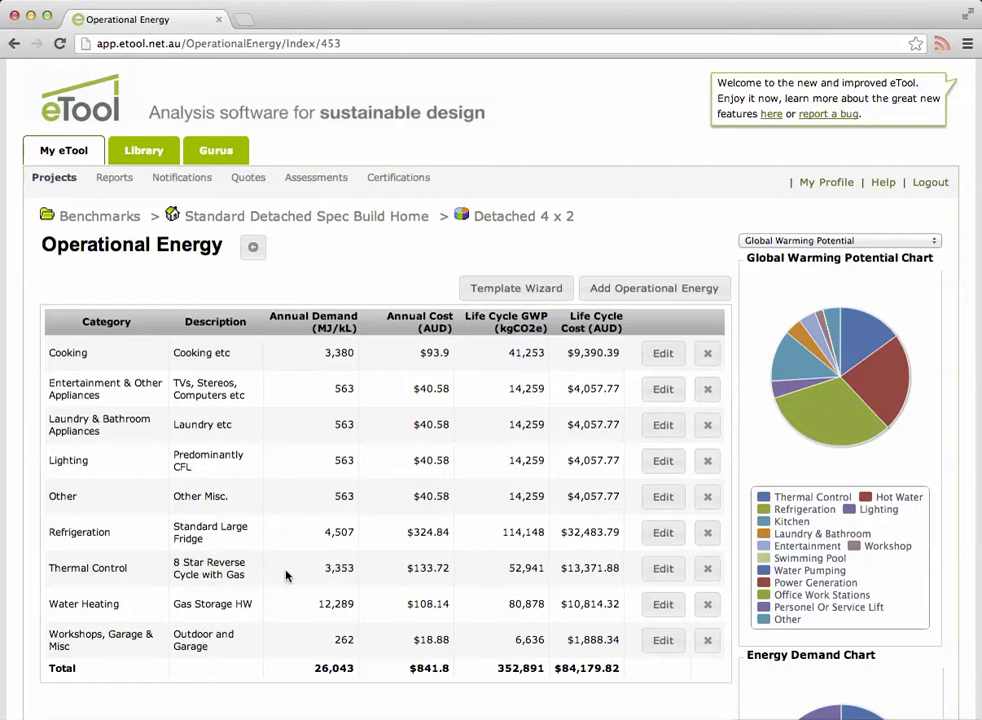
# Delete the Thermal Control entry "8 Star Reverse Cycle with Gas" from the design's operational energy
pyautogui.click(706, 572)
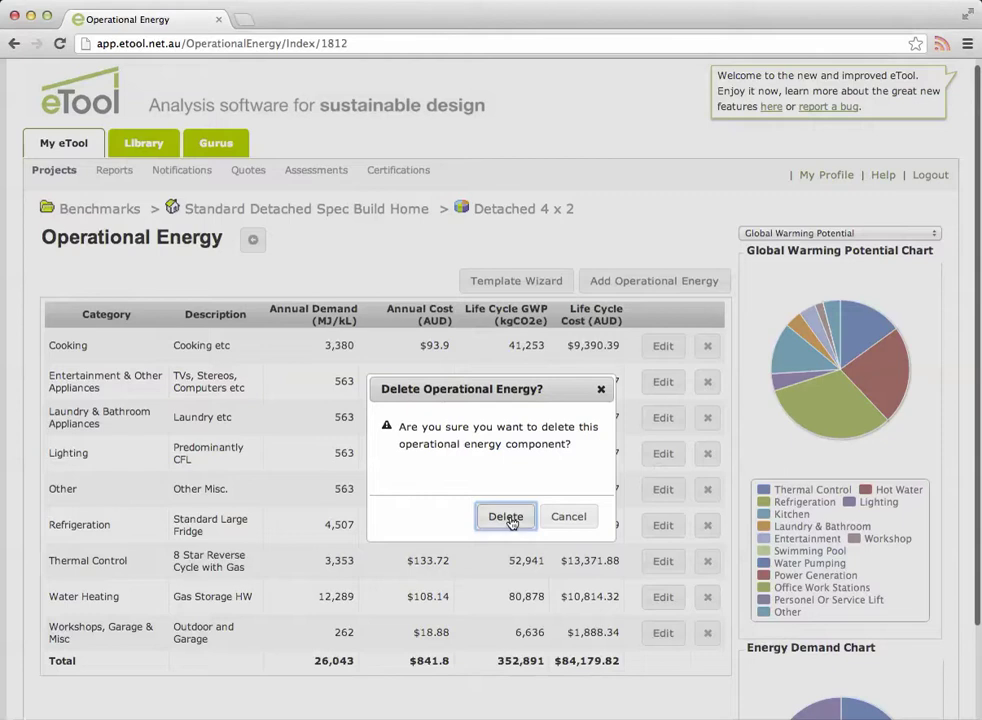
pyautogui.click(507, 518)
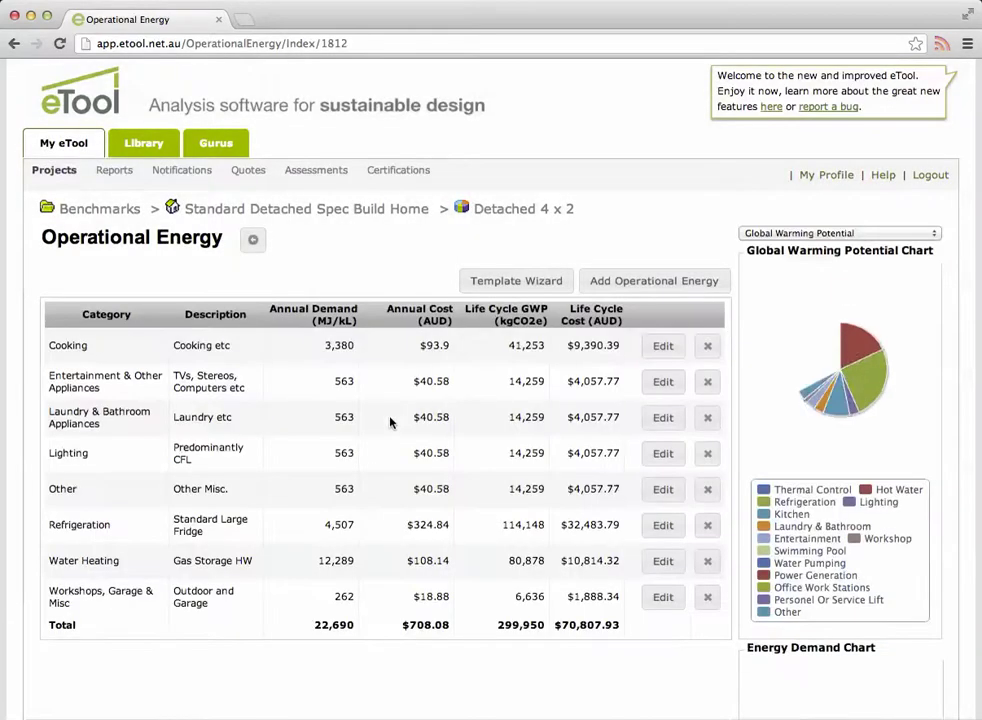
# Start the Template Wizard and search the Services category for templates matching "HVac"
pyautogui.click(537, 282)
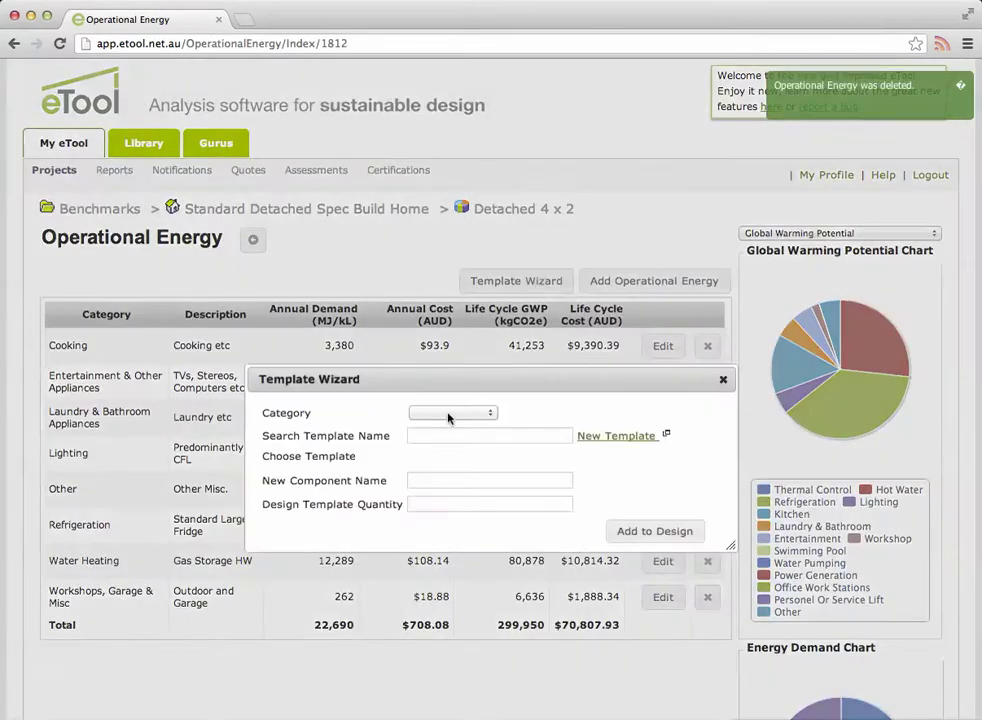
pyautogui.click(449, 414)
pyautogui.click(449, 518)
pyautogui.click(461, 432)
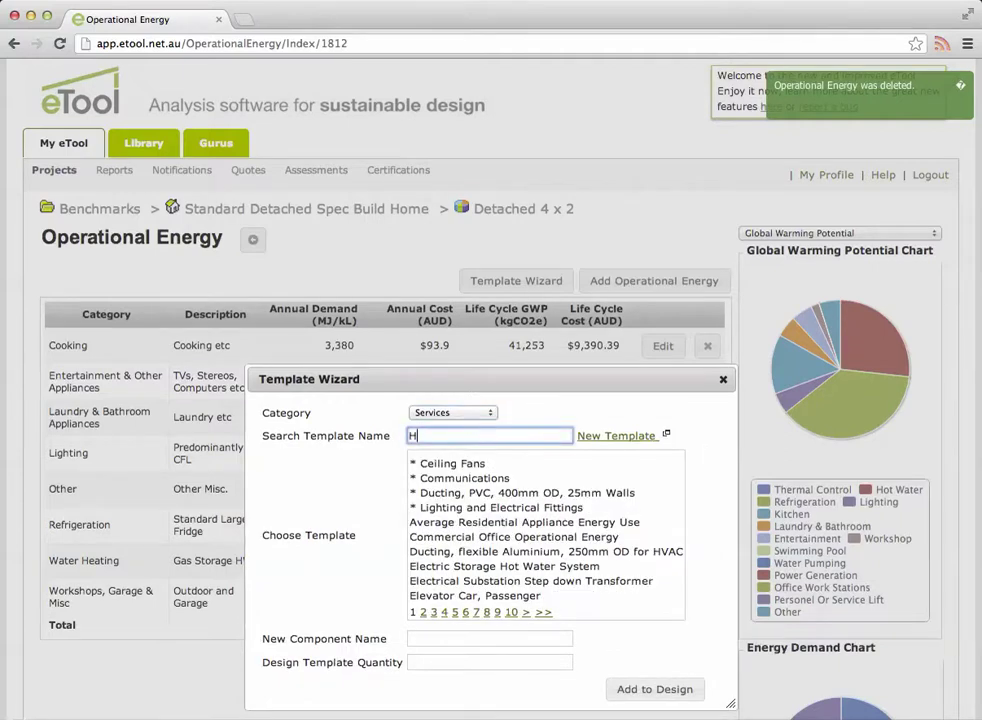
pyautogui.write('HVac')
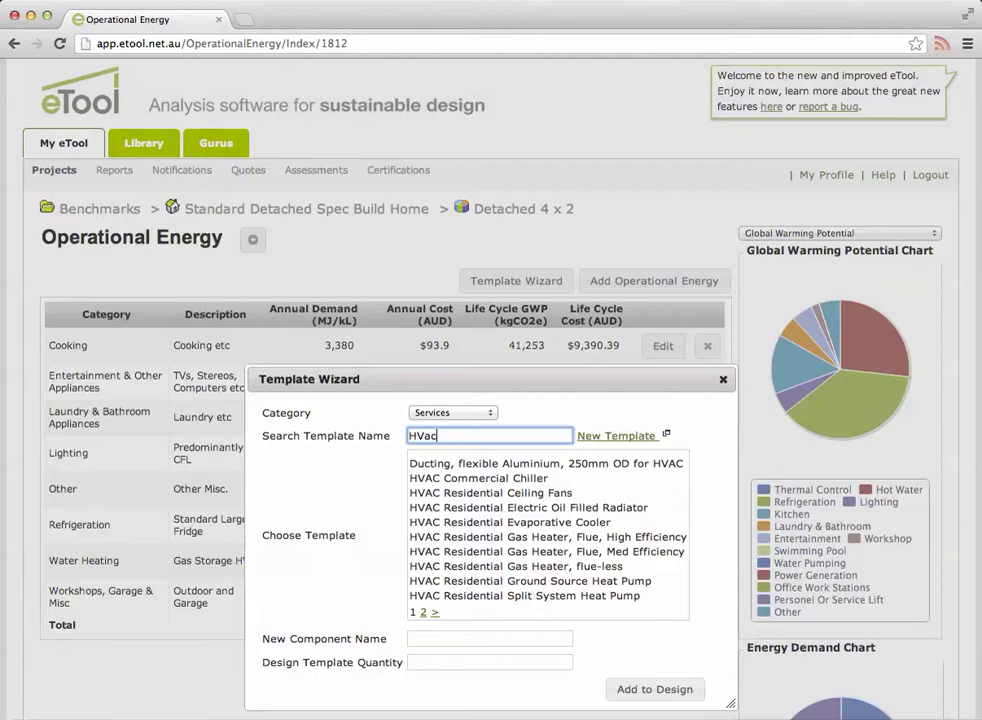
# Browse the matching templates and choose HVAC Residential Split System Heat Pump
pyautogui.moveTo(470, 480); pyautogui.dragTo(465, 586)
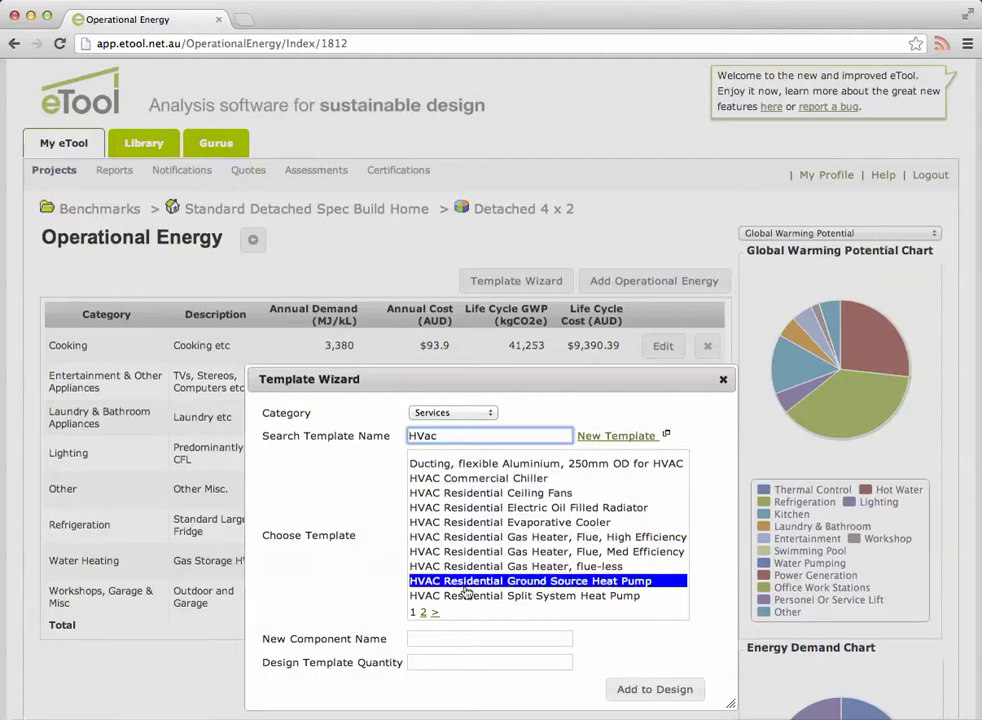
pyautogui.click(436, 613)
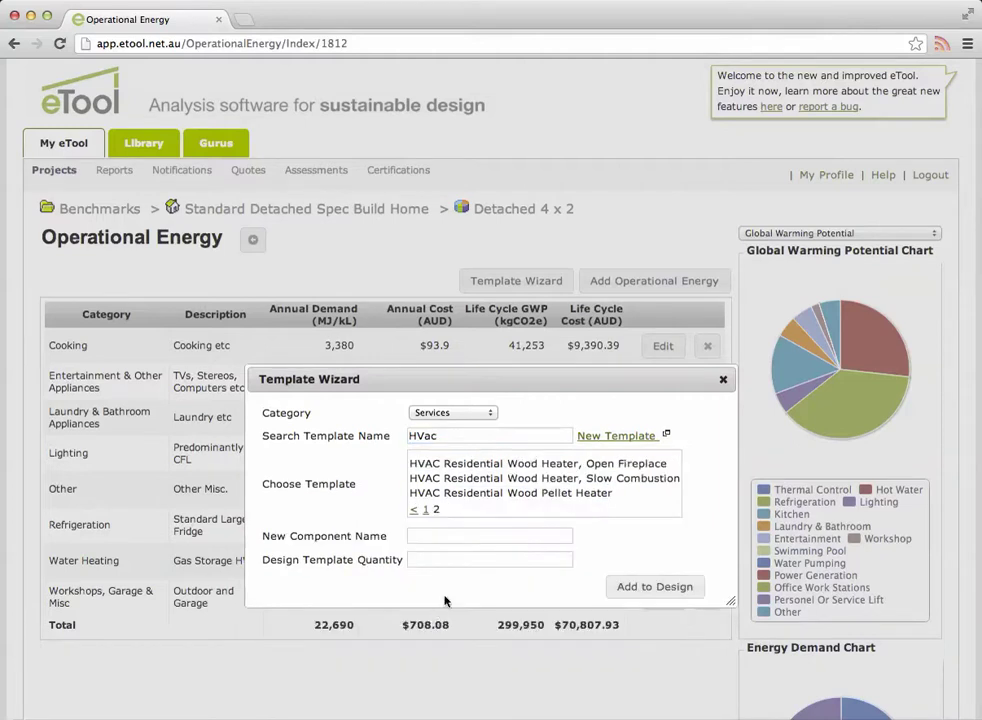
pyautogui.click(427, 517)
pyautogui.moveTo(430, 510); pyautogui.dragTo(478, 606)
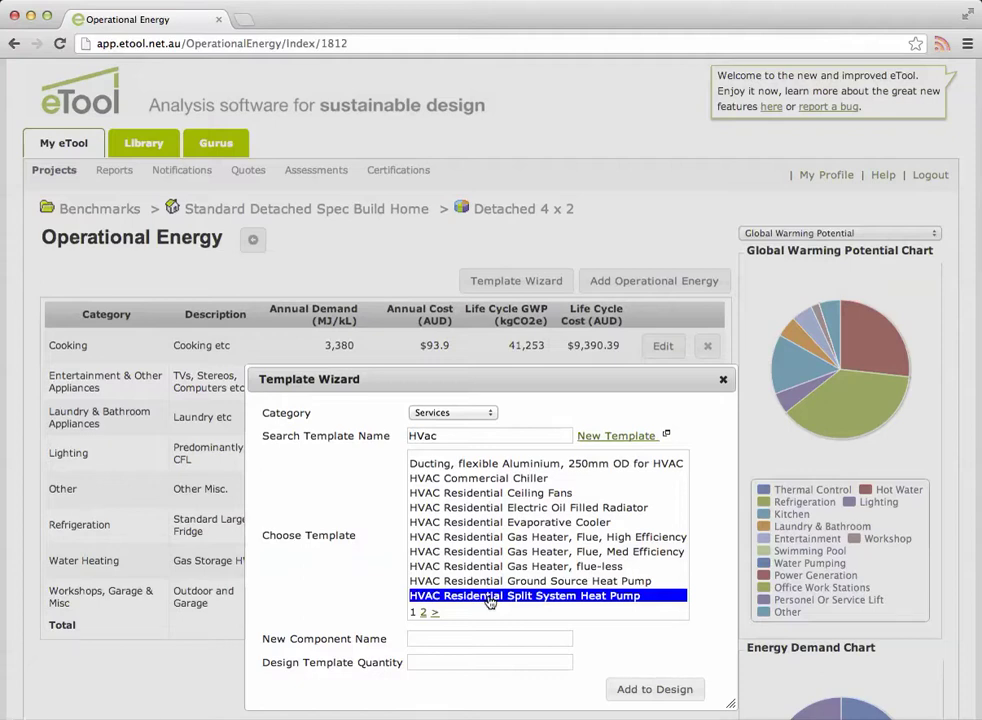
pyautogui.click(491, 600)
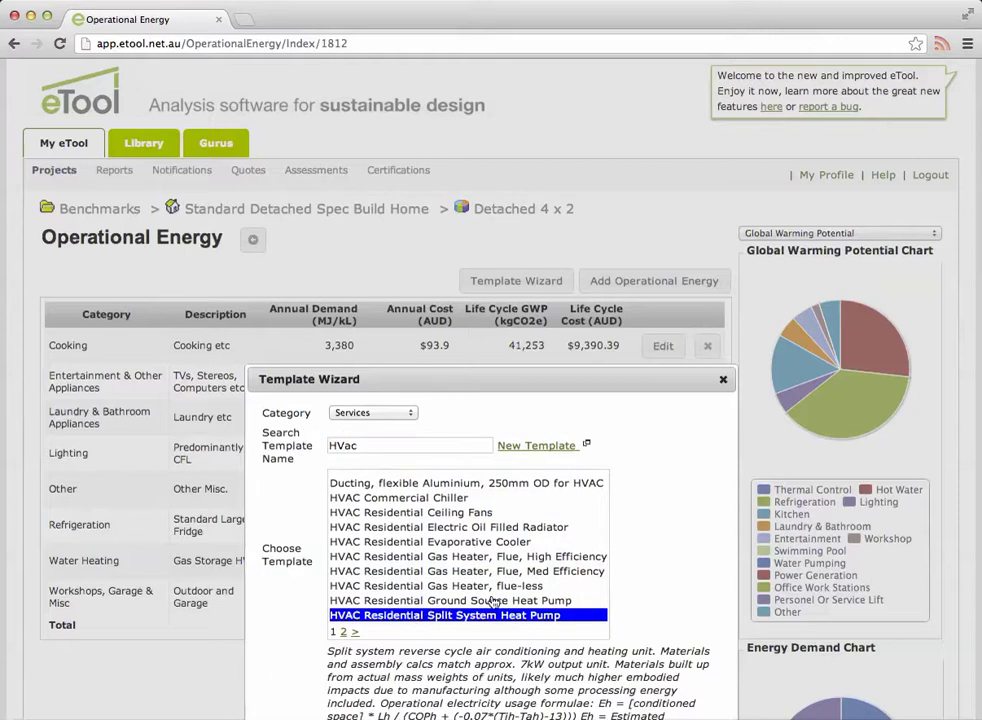
# Set the design template quantity to 3 airconditioning units and add the template to the design
pyautogui.scroll(-1, 472, 611)
pyautogui.scroll(-5, 473, 611)
pyautogui.click(450, 603)
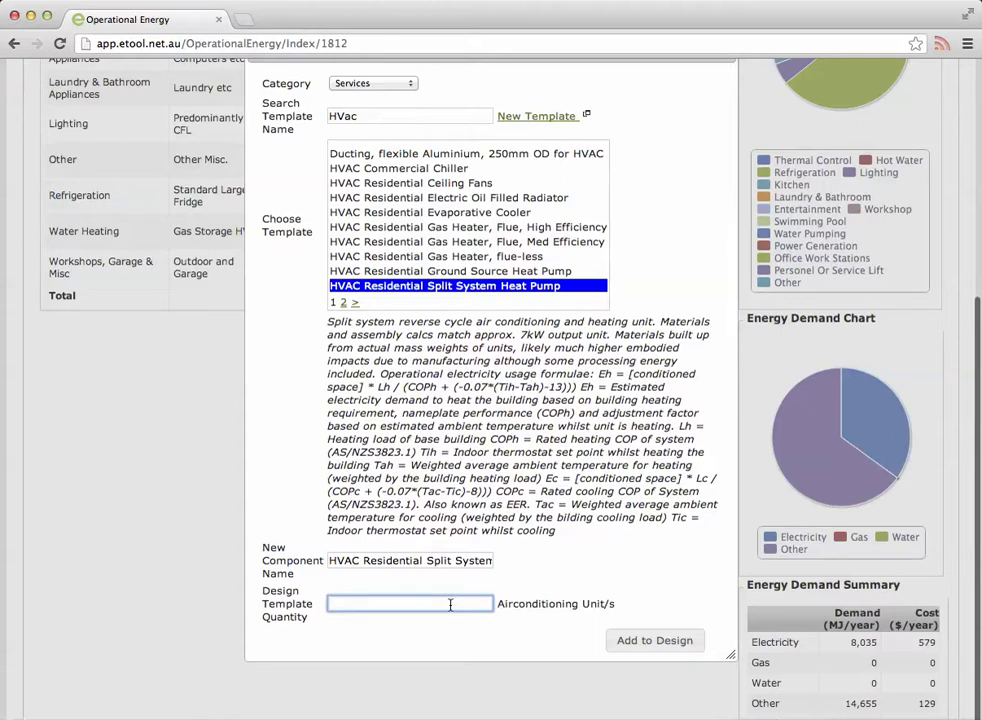
pyautogui.write('3')
pyautogui.click(629, 642)
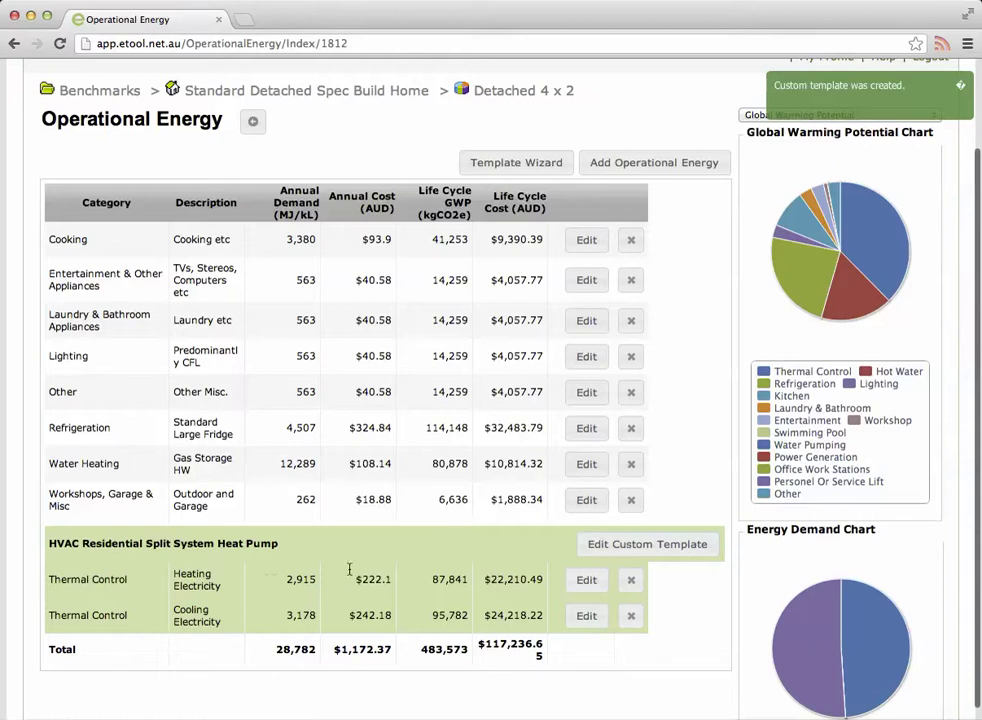
# Open the added heat pump custom template and review the materials in its Services category
pyautogui.click(620, 545)
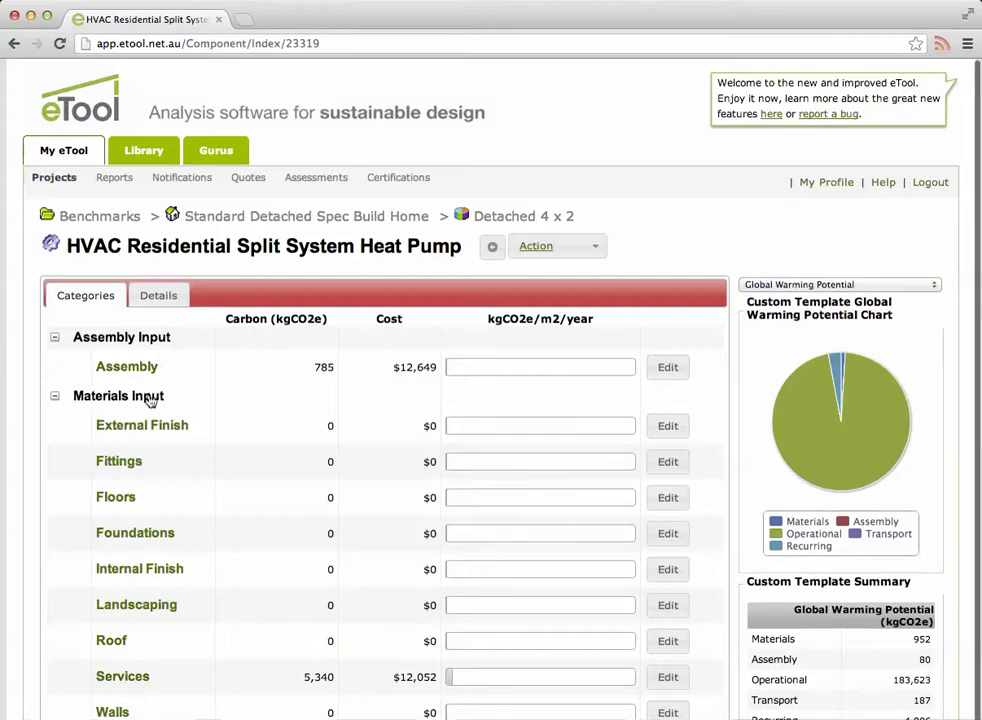
pyautogui.click(123, 677)
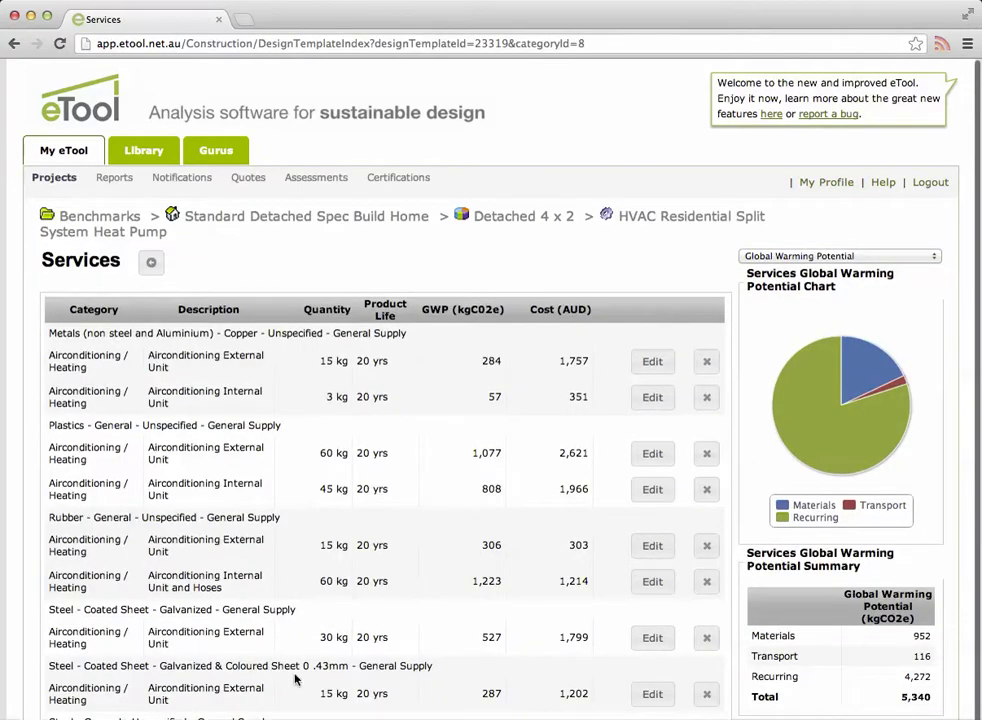
pyautogui.scroll(-1, 296, 588)
pyautogui.scroll(1, 296, 588)
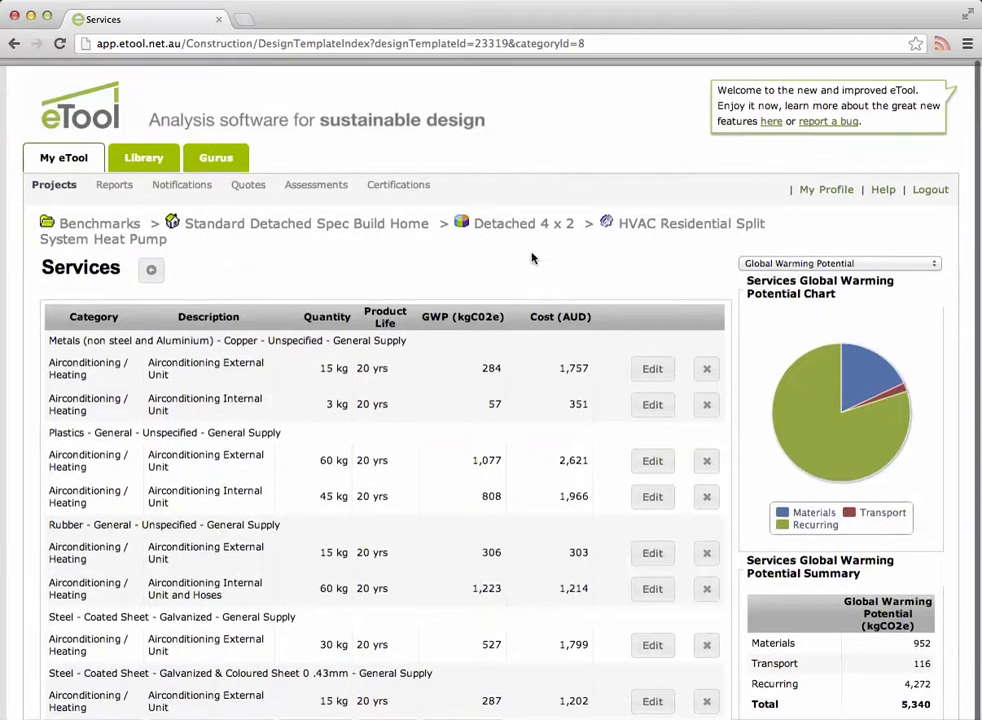
# Open the Heating Electricity entry in the heat pump template's operational energy
pyautogui.click(652, 228)
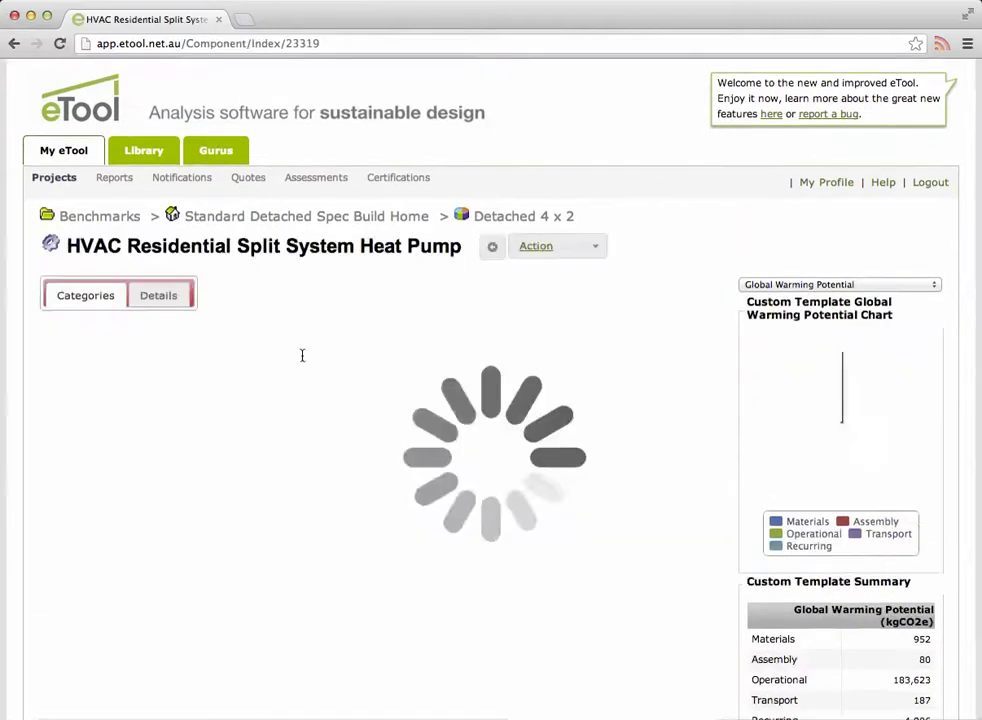
pyautogui.scroll(-2, 316, 494)
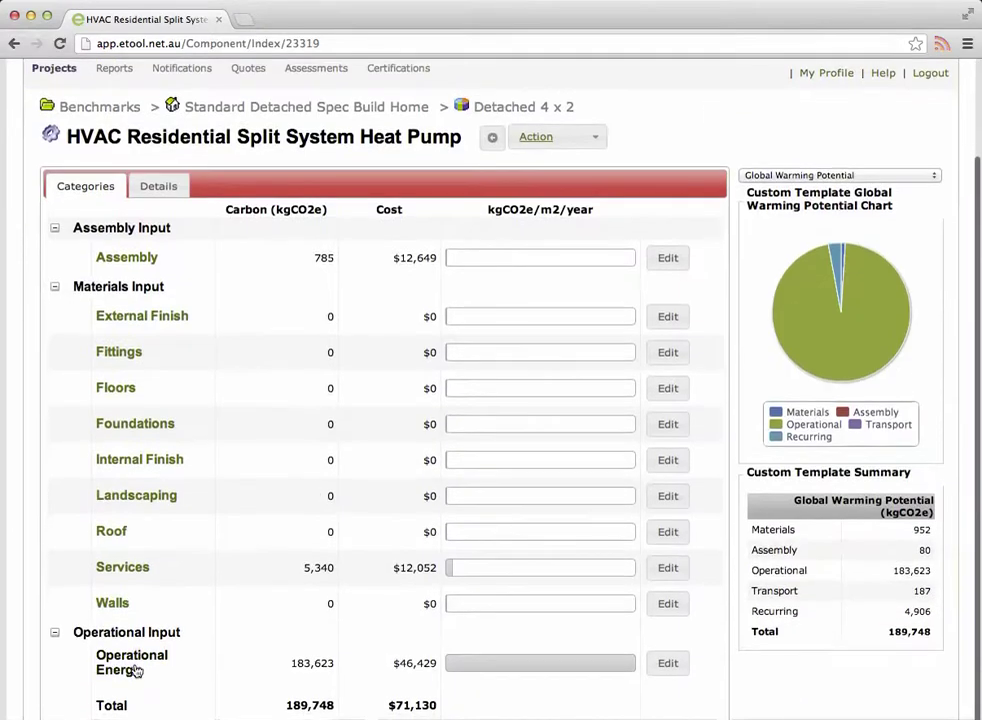
pyautogui.click(134, 668)
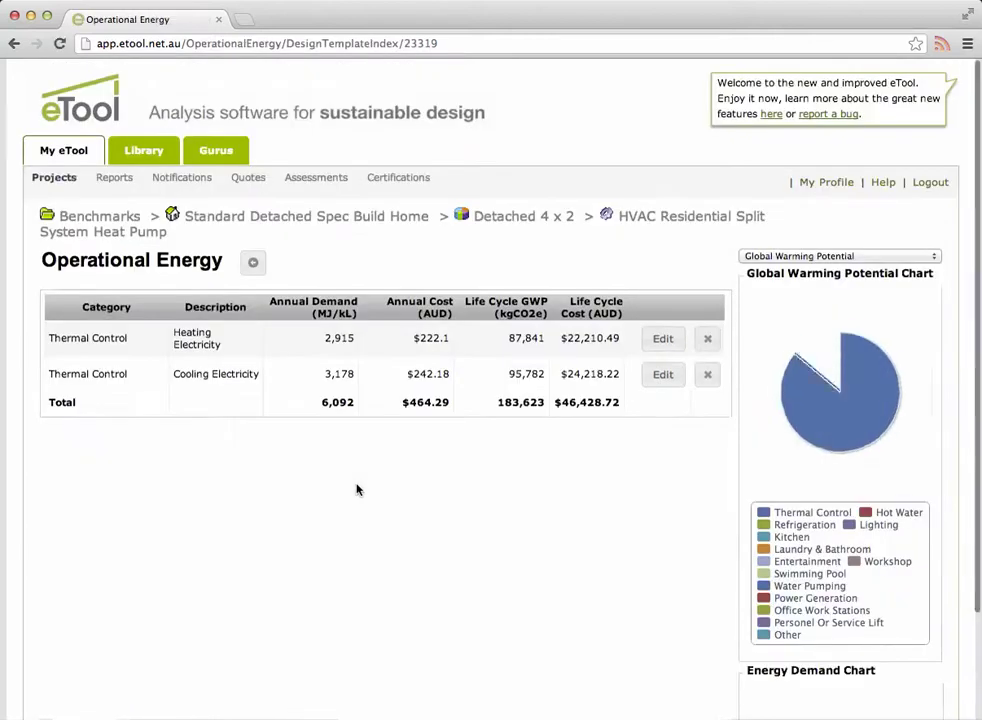
pyautogui.click(670, 343)
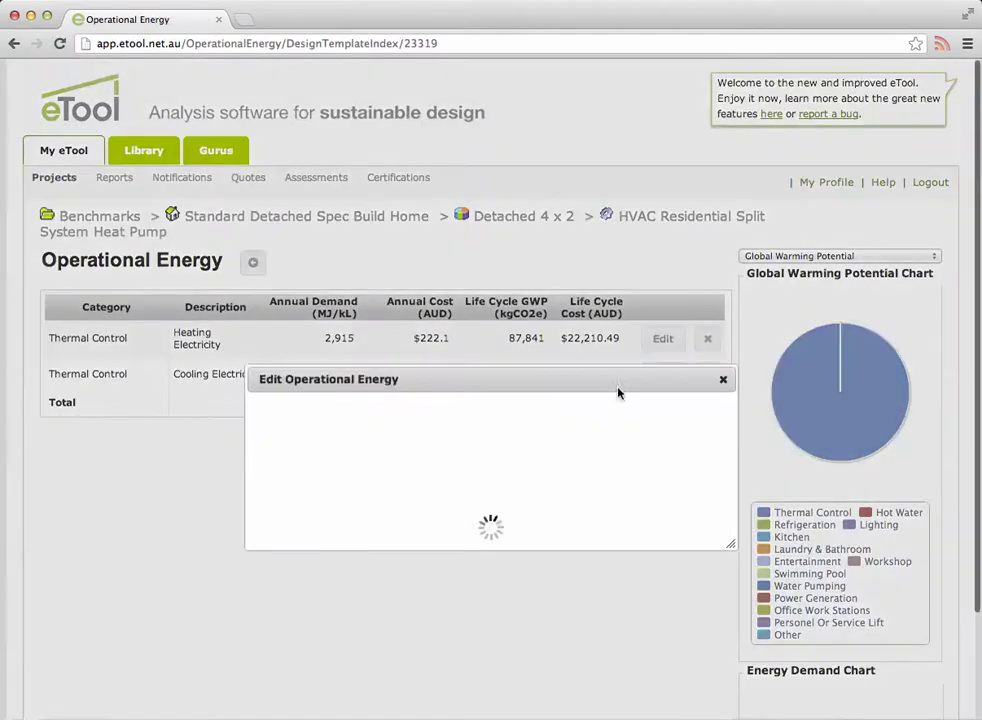
# Examine the demand formula of the Heating Electricity entry, including the building area and performance terms, and close it unchanged
pyautogui.moveTo(537, 538); pyautogui.dragTo(705, 573)
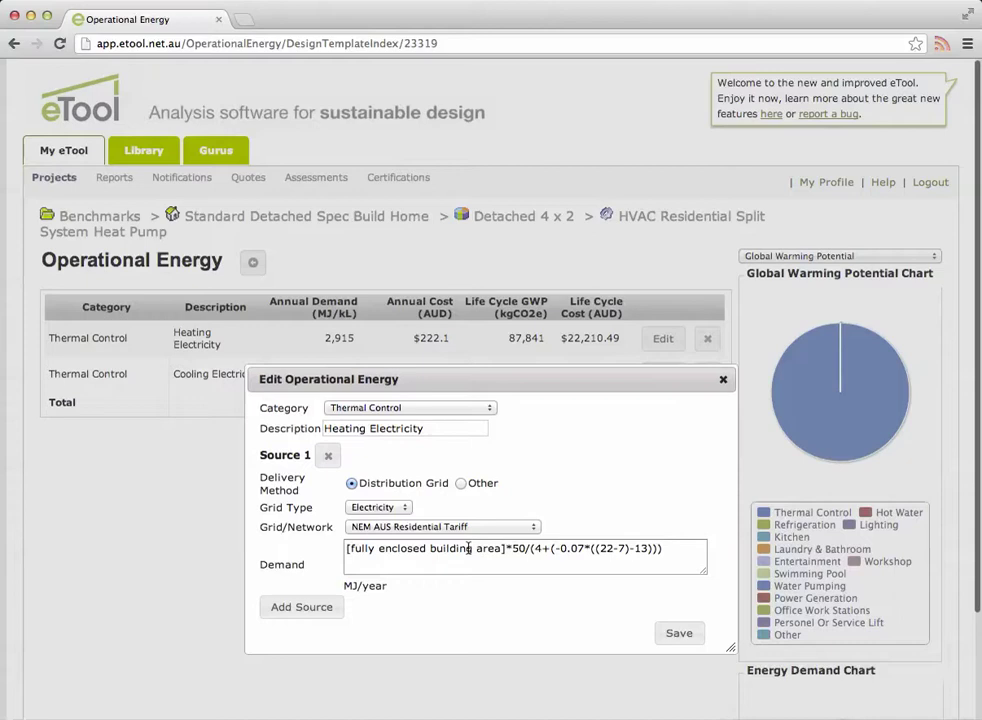
pyautogui.moveTo(426, 549); pyautogui.dragTo(686, 549)
pyautogui.click(687, 550)
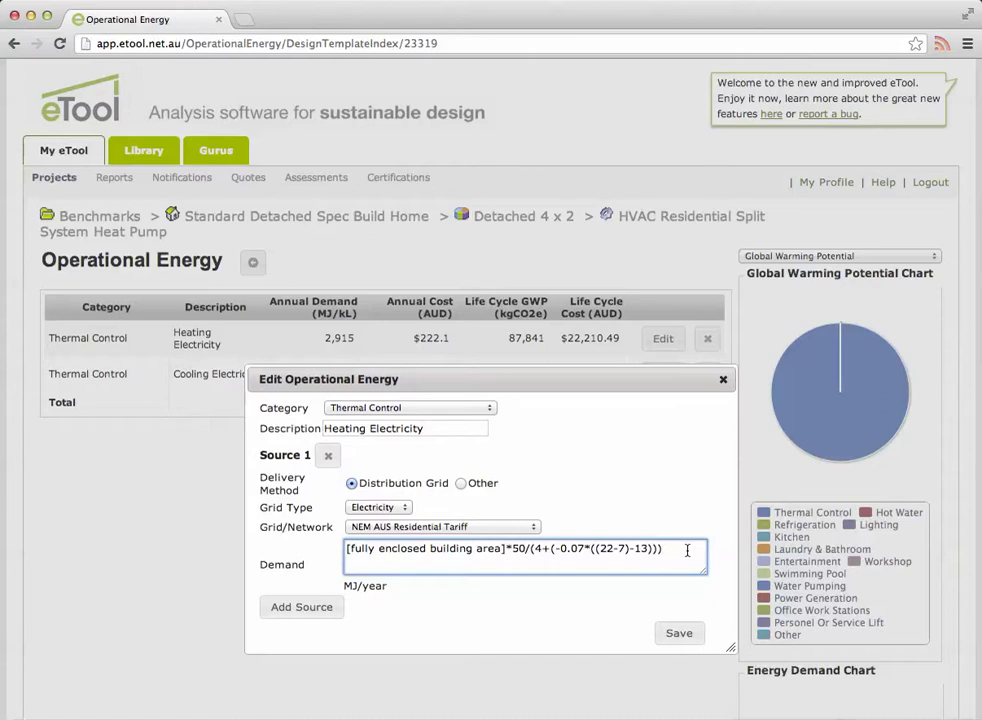
pyautogui.moveTo(506, 549); pyautogui.dragTo(340, 549)
pyautogui.click(529, 560)
pyautogui.moveTo(513, 548); pyautogui.dragTo(675, 551)
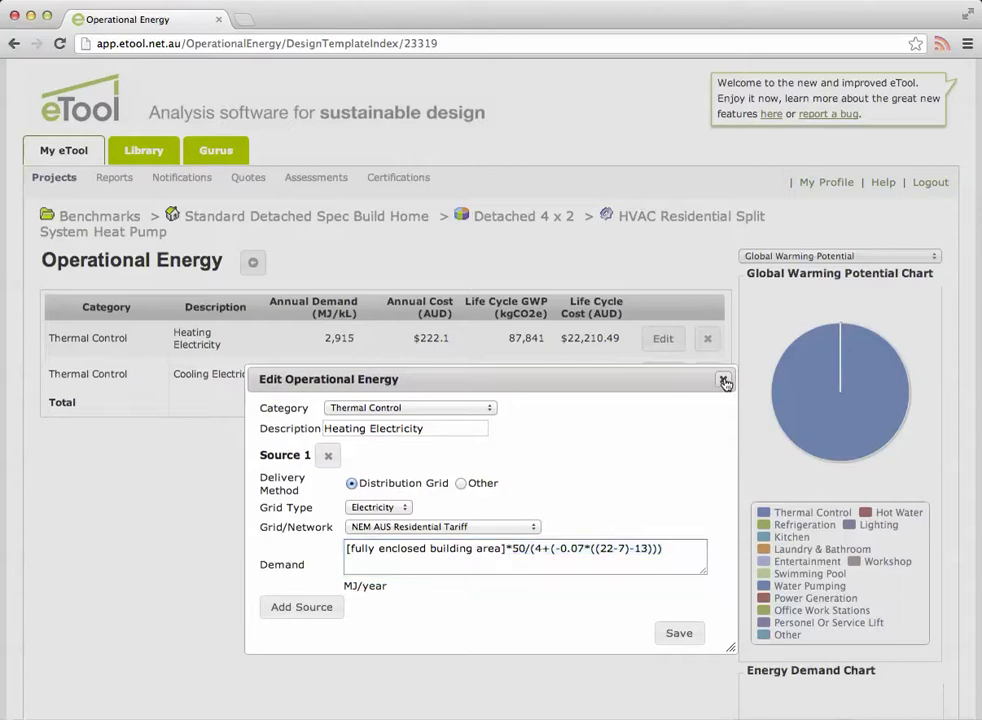
pyautogui.click(723, 382)
# Return to the heat pump template's details and enlarge the description box to show its full text
pyautogui.click(646, 222)
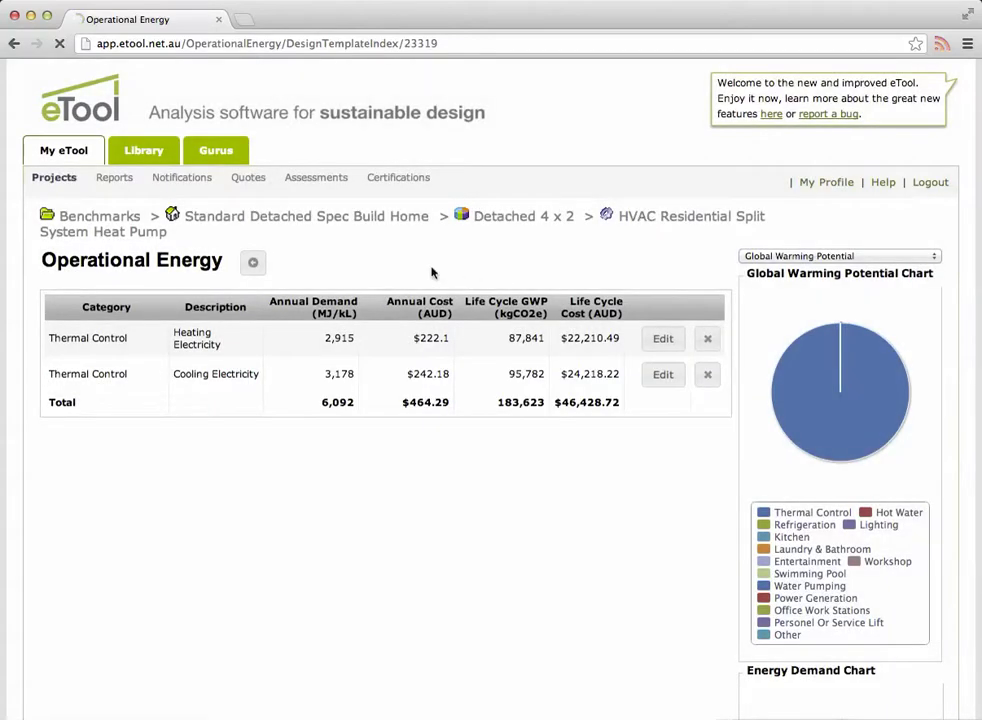
pyautogui.click(171, 298)
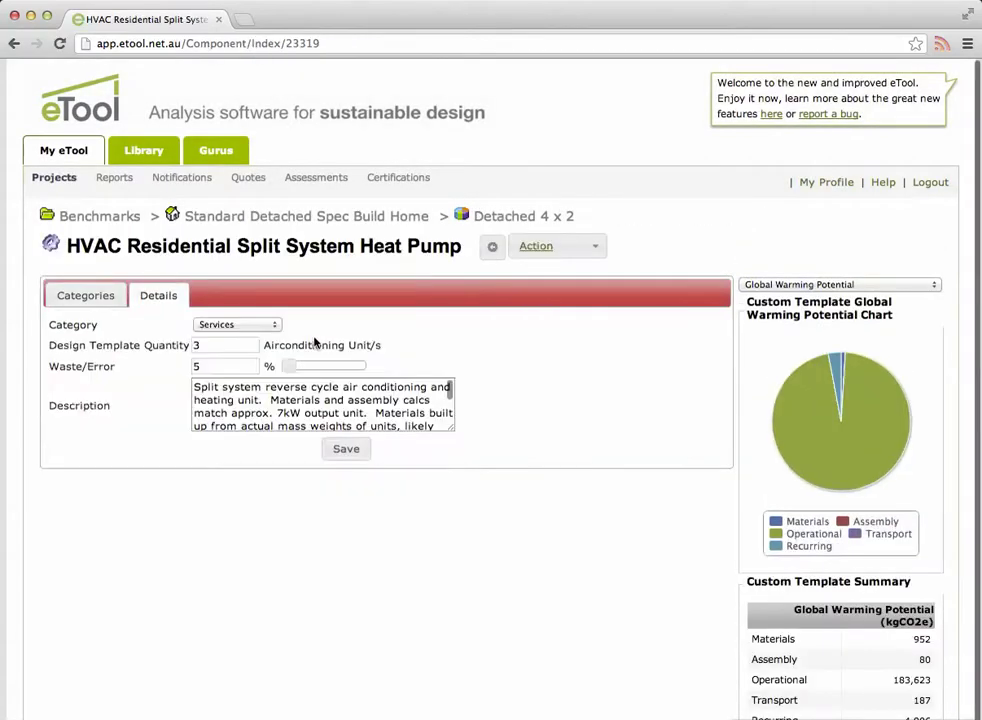
pyautogui.moveTo(448, 430); pyautogui.dragTo(691, 718)
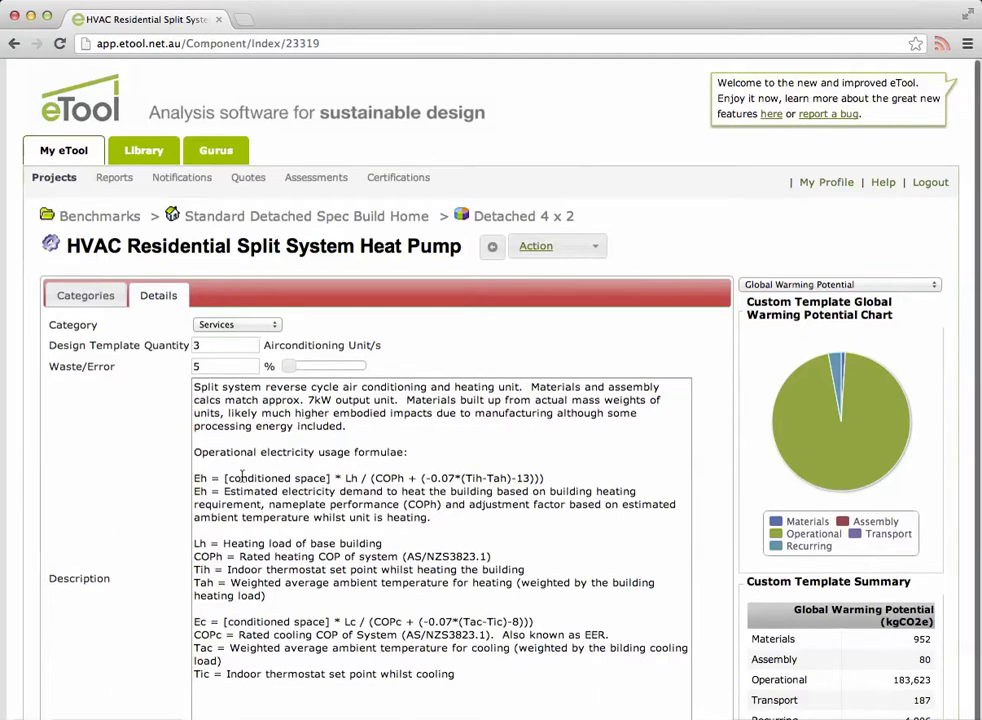
# Examine the Eh heating electricity formula in the description, covering conditioned space, heating load Lh, COPh and the temperature adjustment factor
pyautogui.moveTo(197, 478); pyautogui.dragTo(580, 478)
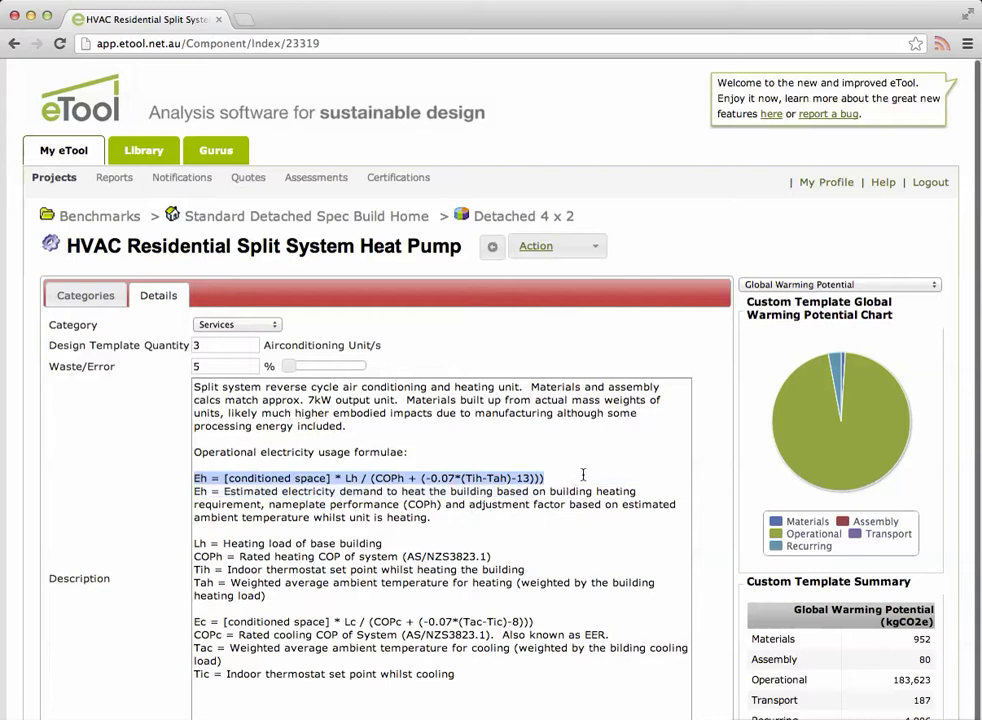
pyautogui.click(487, 529)
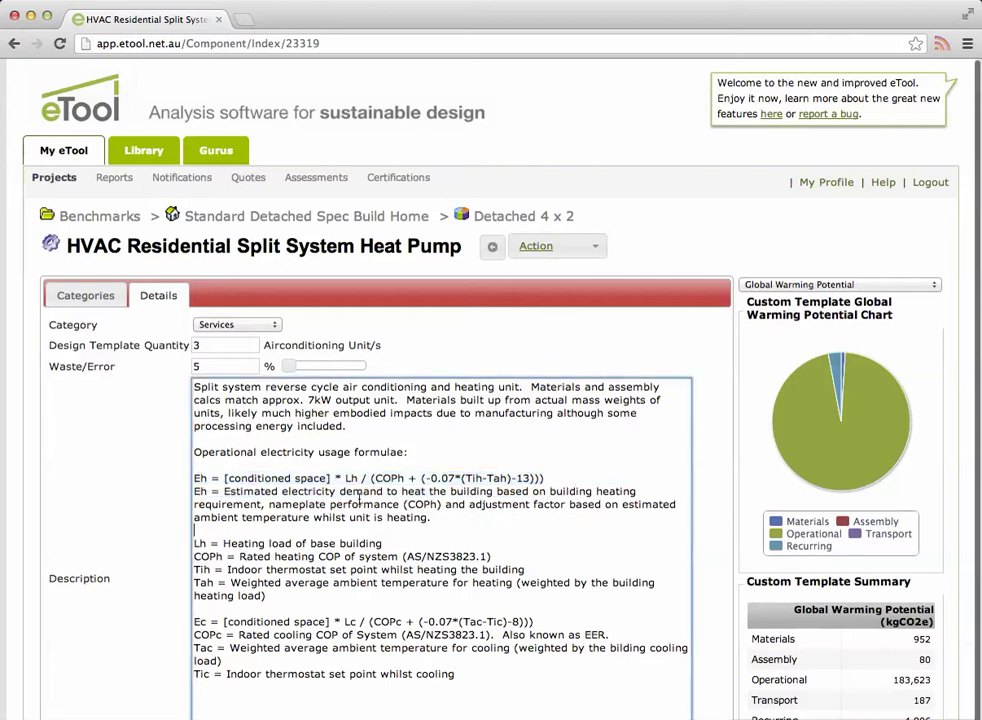
pyautogui.moveTo(207, 478); pyautogui.dragTo(194, 478)
pyautogui.click(232, 478)
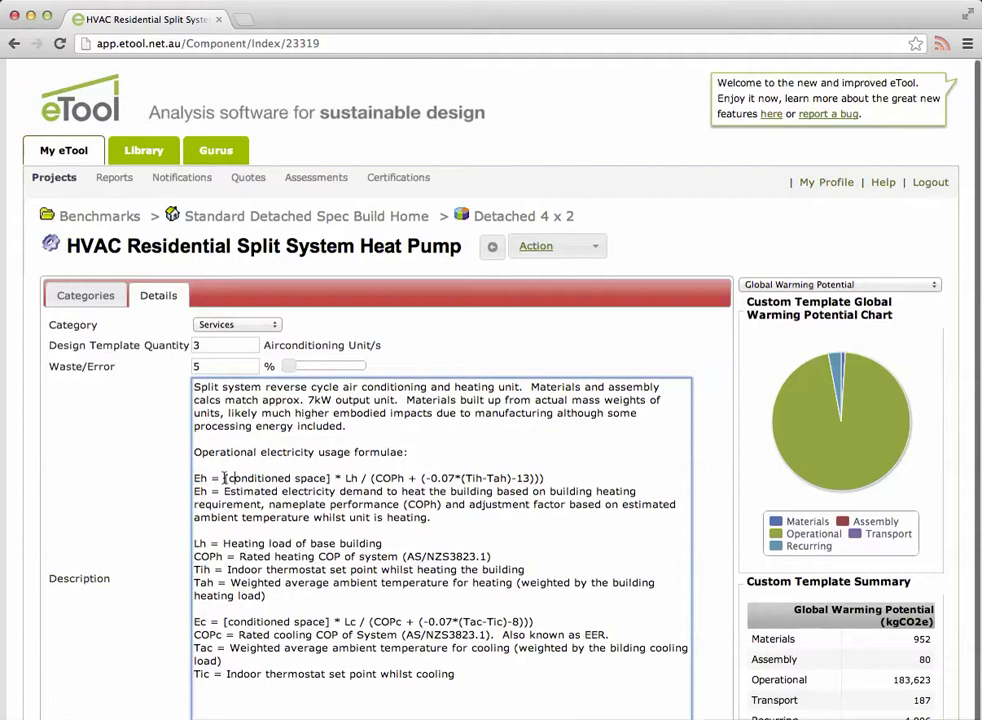
pyautogui.moveTo(225, 478); pyautogui.dragTo(361, 478)
pyautogui.click(361, 478)
pyautogui.moveTo(237, 543); pyautogui.dragTo(385, 543)
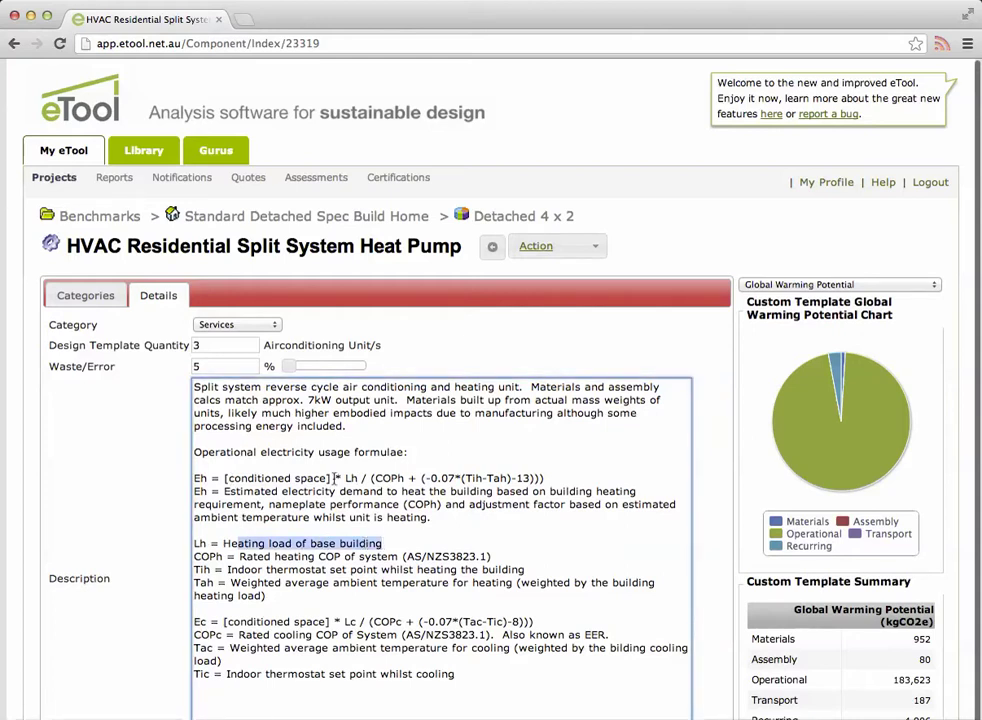
pyautogui.click(385, 478)
pyautogui.moveTo(374, 478); pyautogui.dragTo(405, 478)
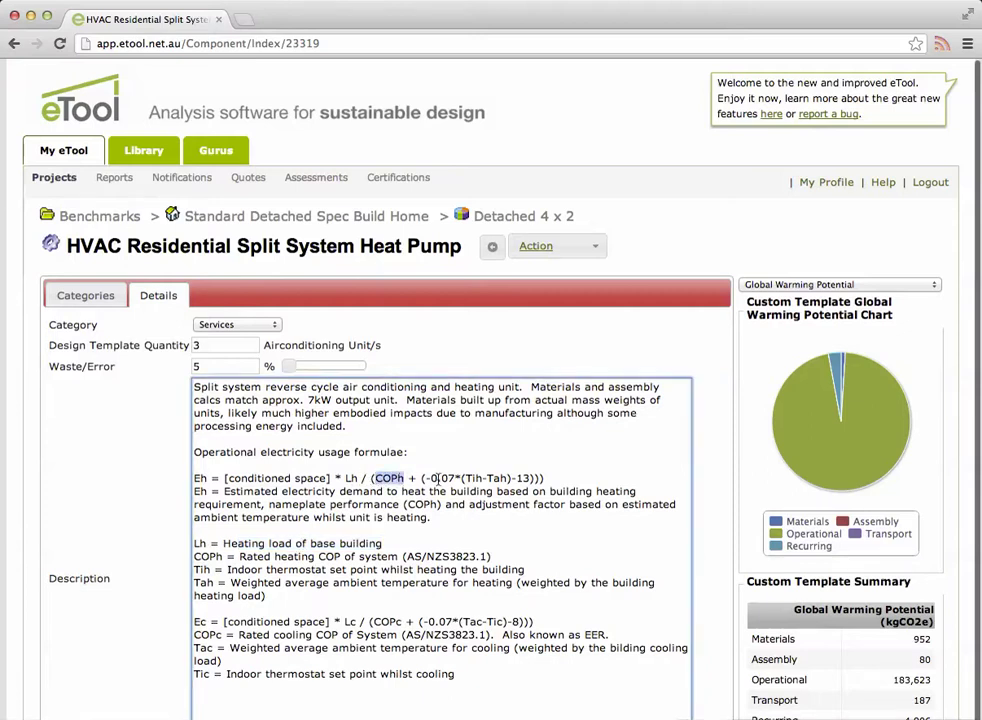
pyautogui.moveTo(421, 478); pyautogui.dragTo(540, 478)
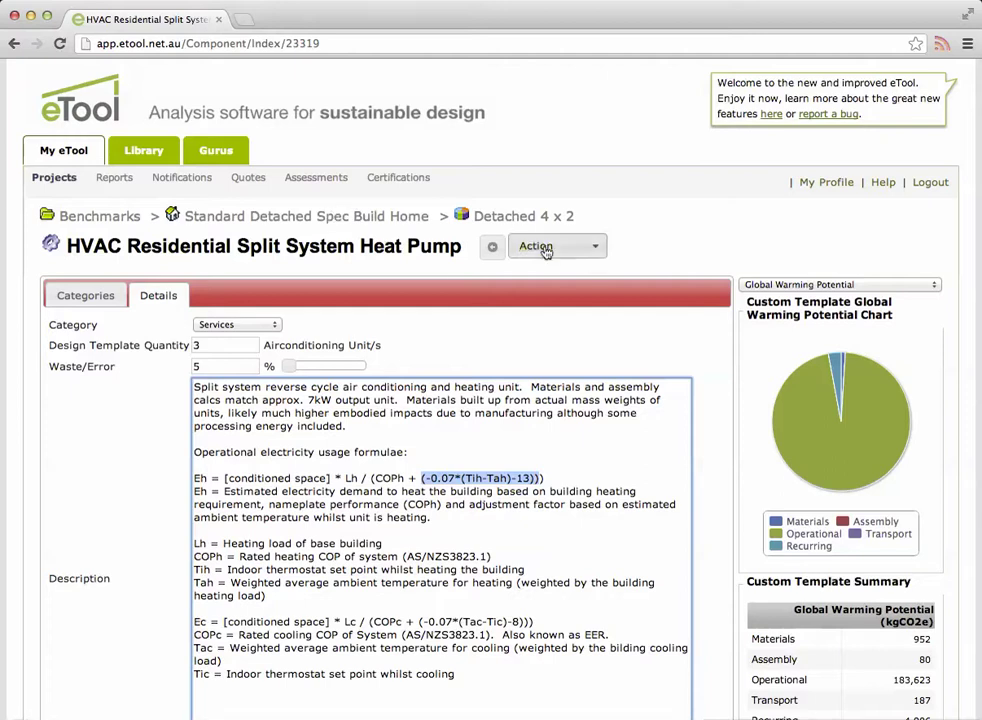
# Open the template's categories in a second browser tab and bring up its Heating Electricity operational energy entry, enlarging the demand box
pyautogui.rightClick(90, 302)
pyautogui.click(110, 318)
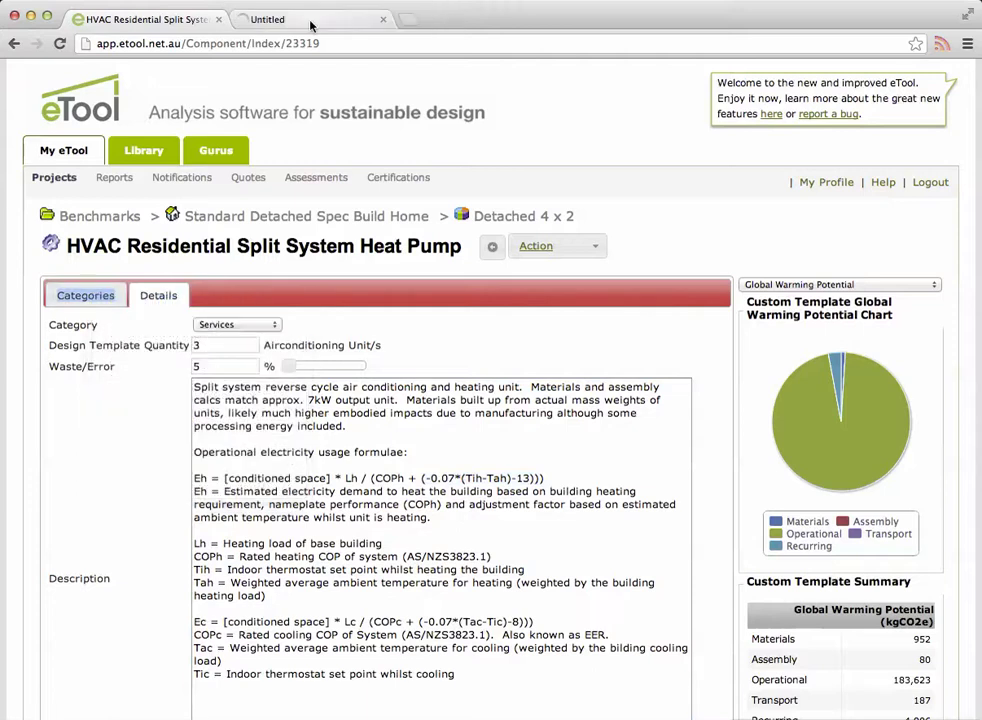
pyautogui.click(311, 22)
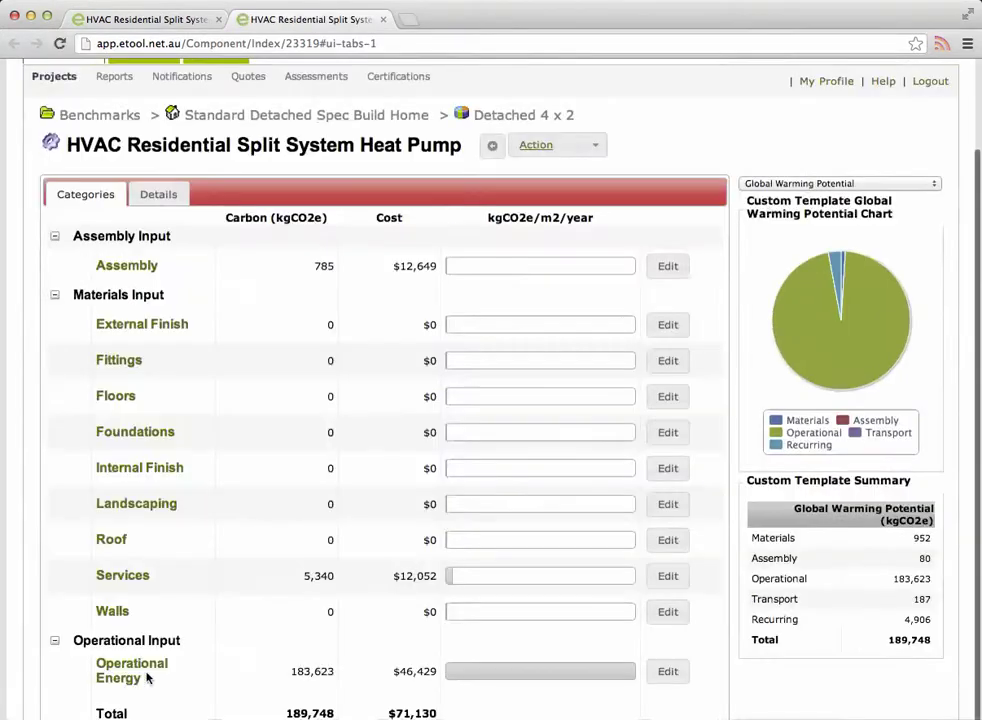
pyautogui.click(147, 678)
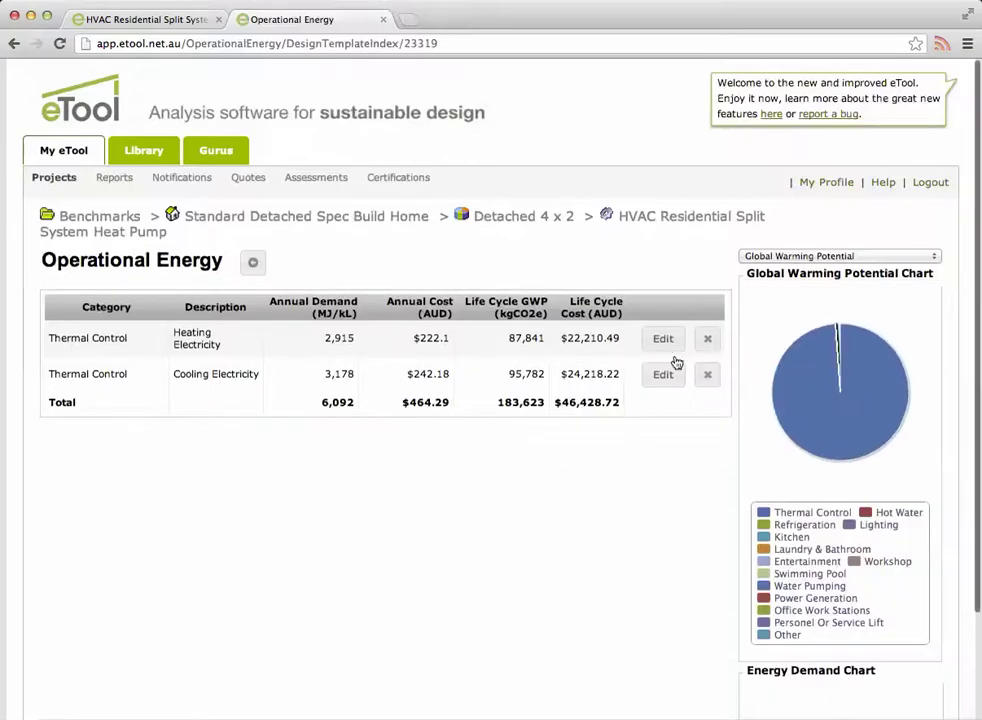
pyautogui.click(664, 341)
pyautogui.moveTo(516, 398); pyautogui.dragTo(488, 253)
pyautogui.moveTo(515, 408); pyautogui.dragTo(683, 458)
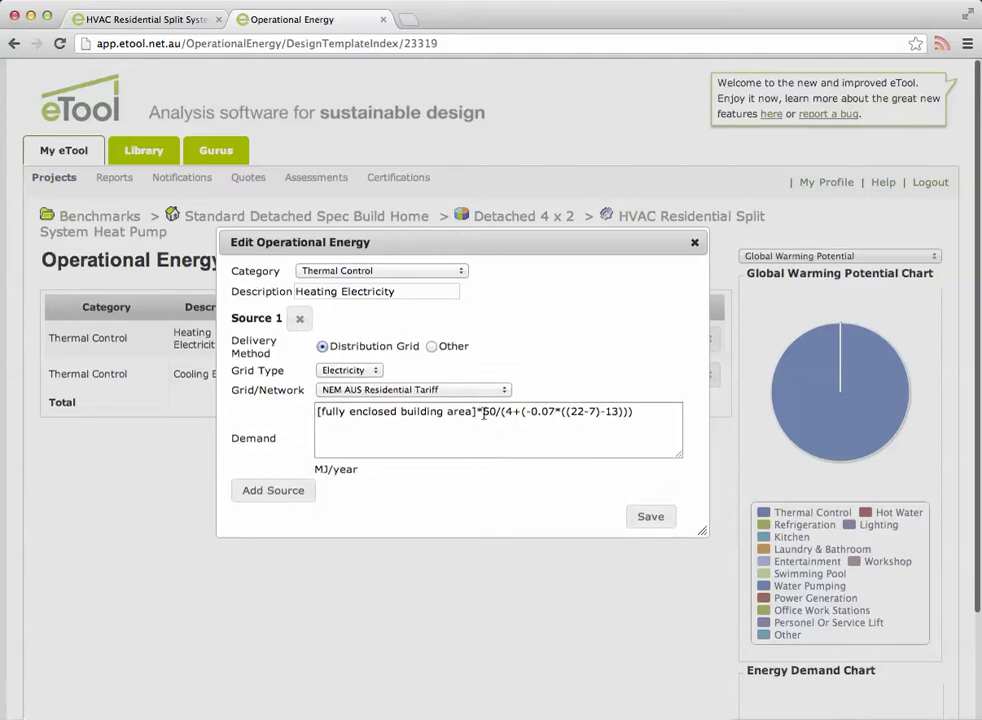
# In the Heating Electricity demand formula, set the weighted average ambient temperature to 0 and the heating load to 100
pyautogui.doubleClick(507, 411)
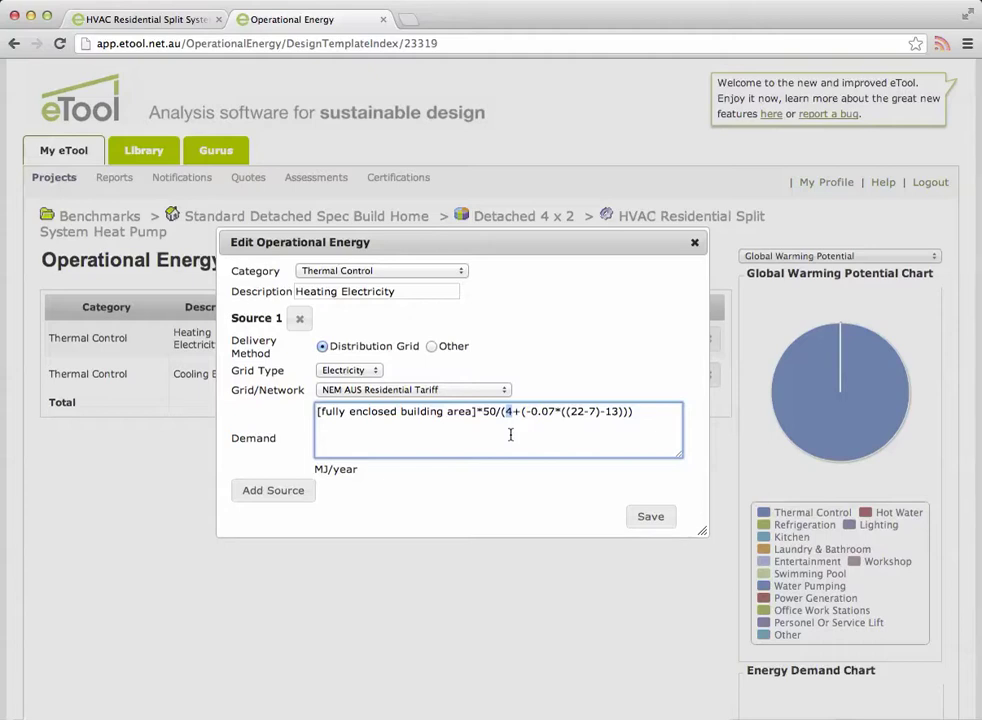
pyautogui.doubleClick(577, 411)
pyautogui.doubleClick(591, 411)
pyautogui.click(593, 411)
pyautogui.press('BackSpace')
pyautogui.write('0')
pyautogui.doubleClick(488, 411)
pyautogui.write('100')
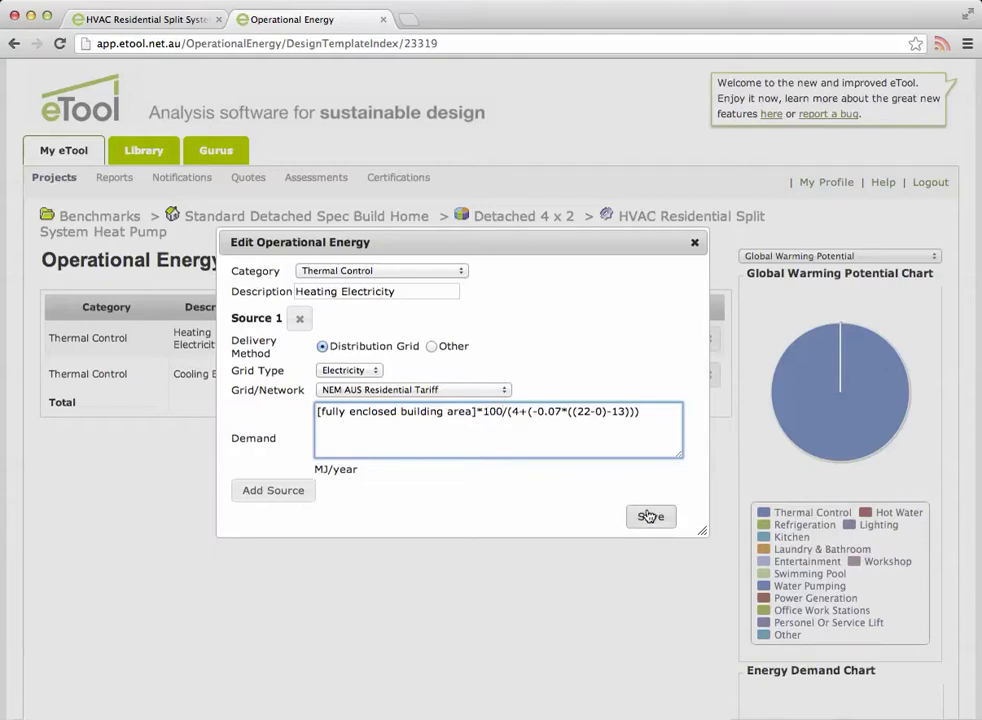
# Set the rated heating COP in the demand formula to 4.5, save the entry and check the heating and cooling annual demand
pyautogui.click(515, 432)
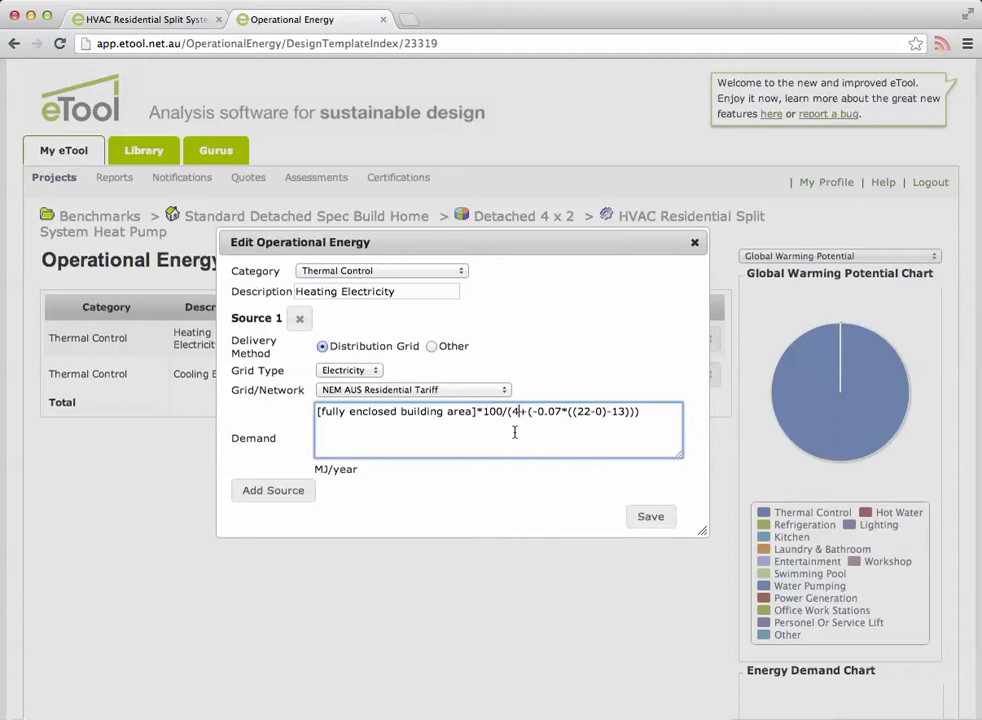
pyautogui.write('.5')
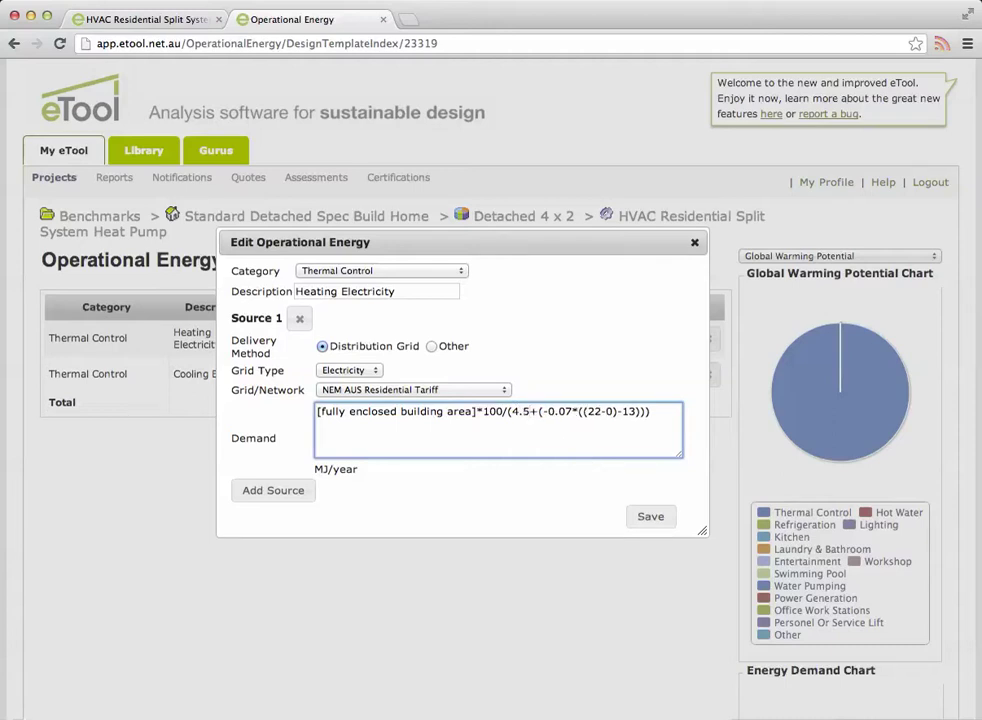
pyautogui.click(652, 516)
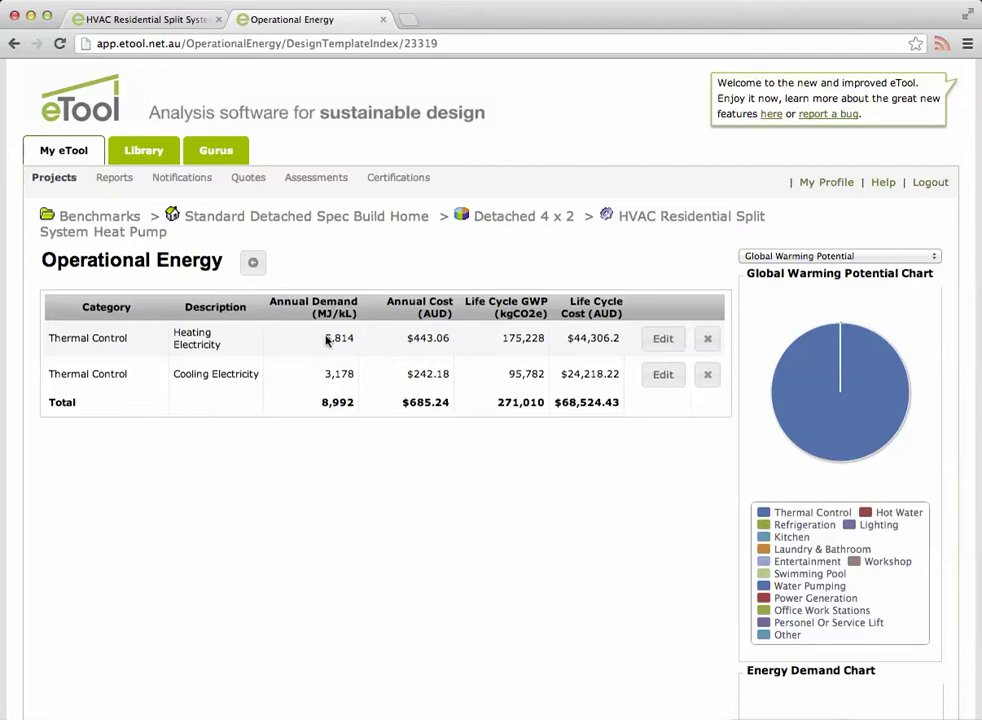
pyautogui.moveTo(325, 340); pyautogui.dragTo(357, 374)
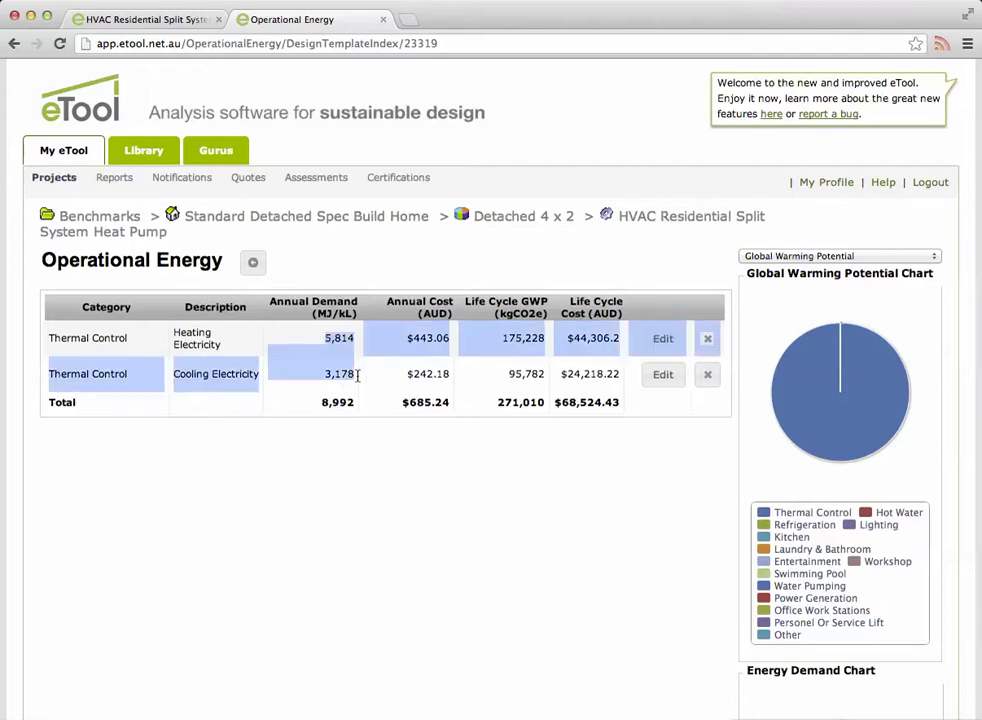
pyautogui.click(380, 462)
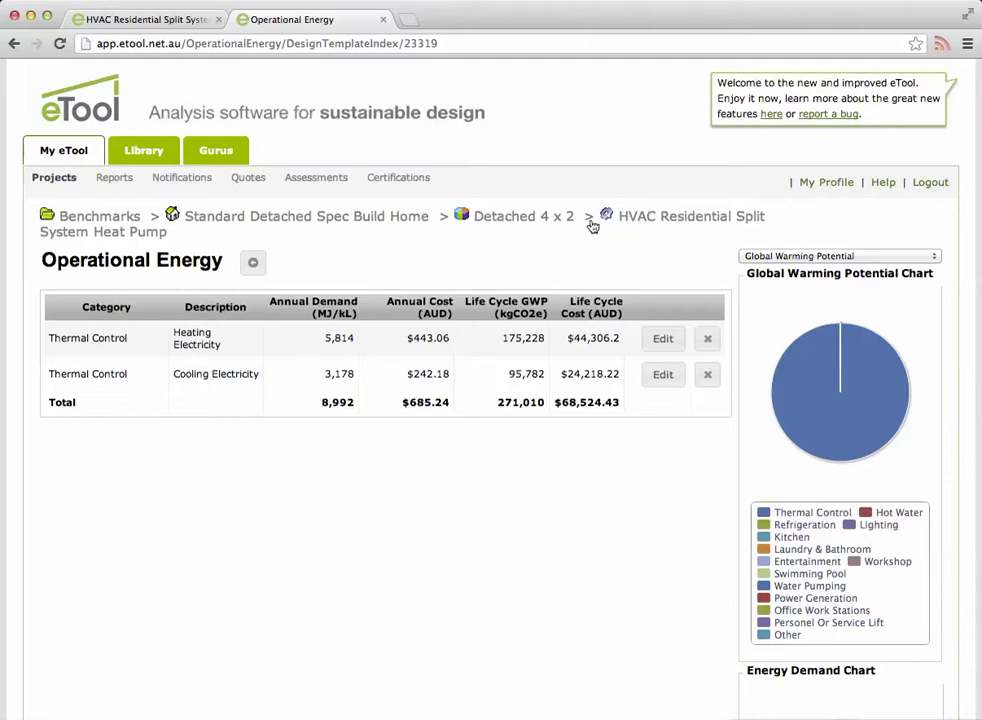
# Return to the Detached 4 x 2 design and search the Template Wizard's Services category for HVAC templates
pyautogui.click(540, 222)
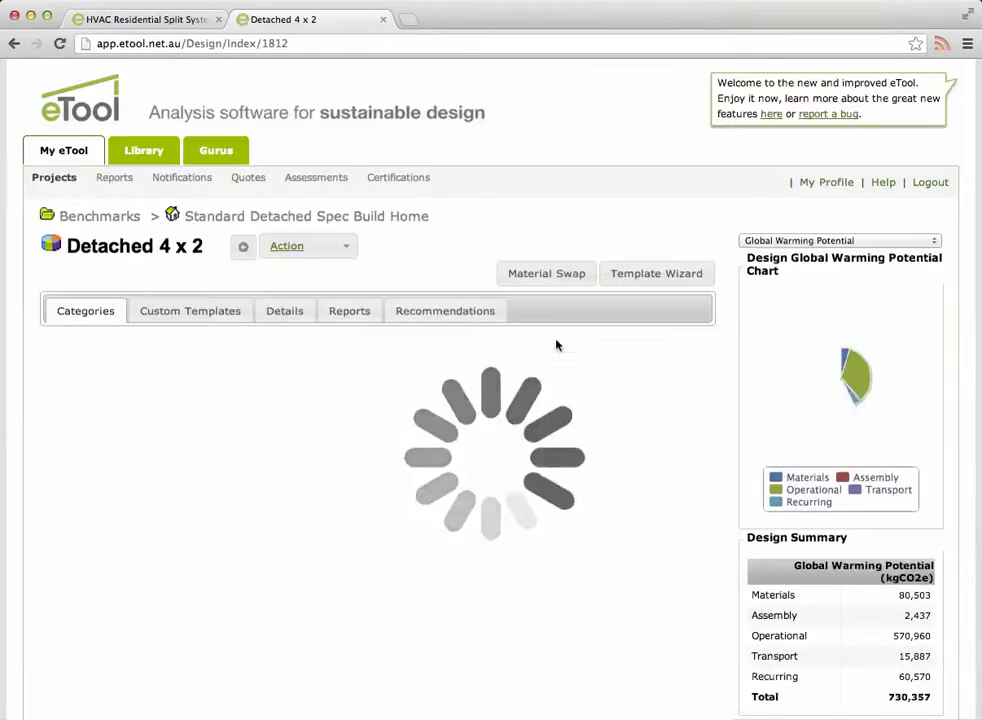
pyautogui.click(636, 272)
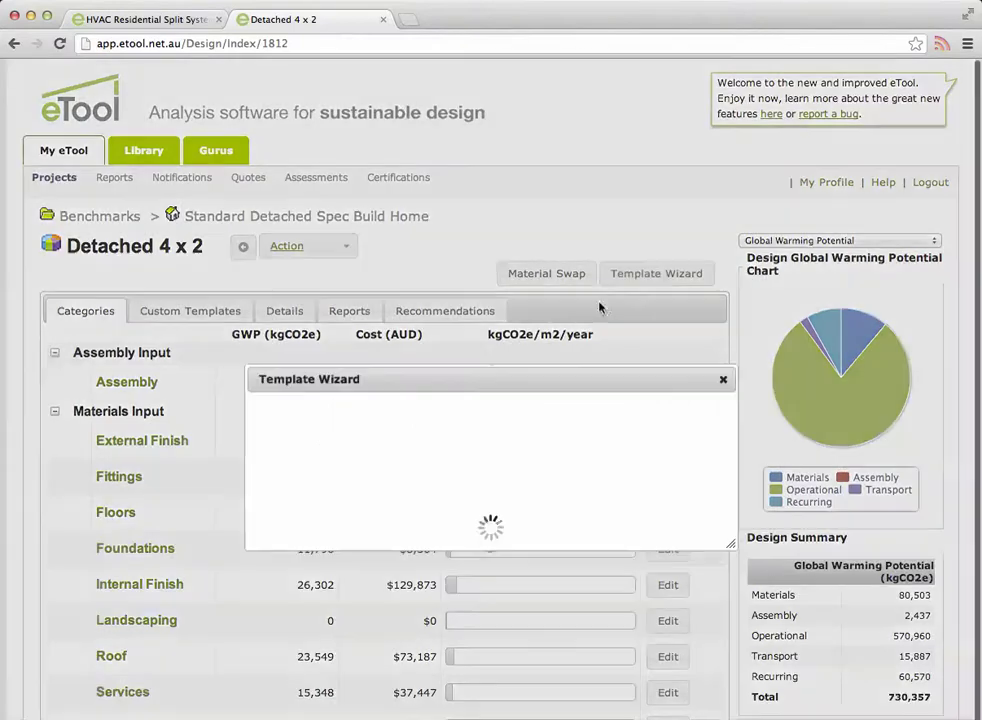
pyautogui.click(432, 411)
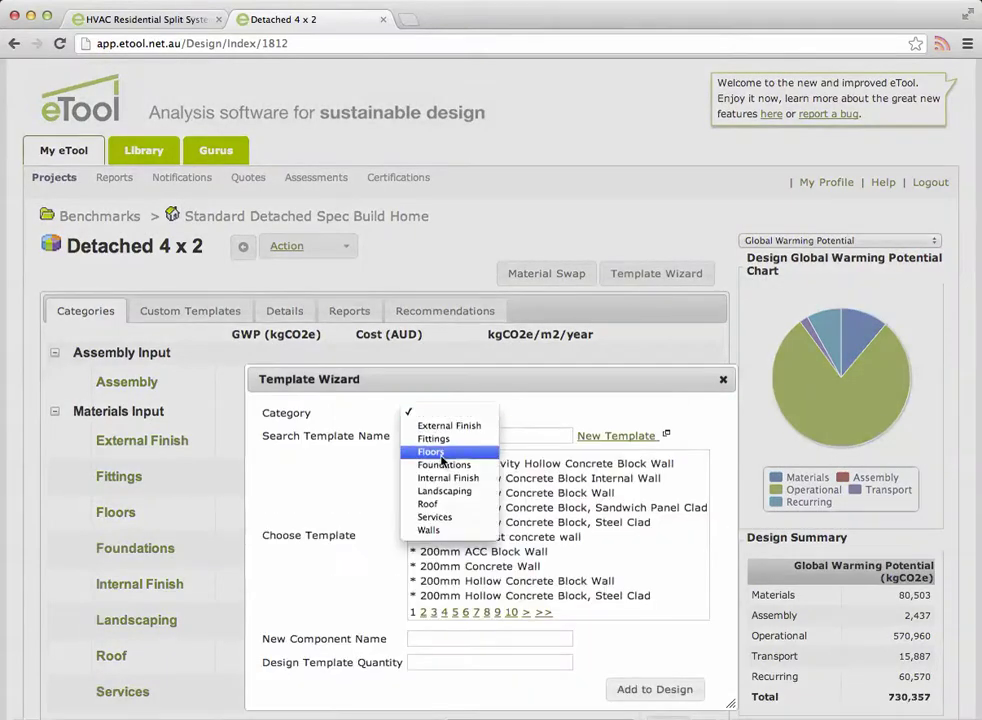
pyautogui.click(449, 519)
pyautogui.click(457, 439)
pyautogui.write('HVAC')
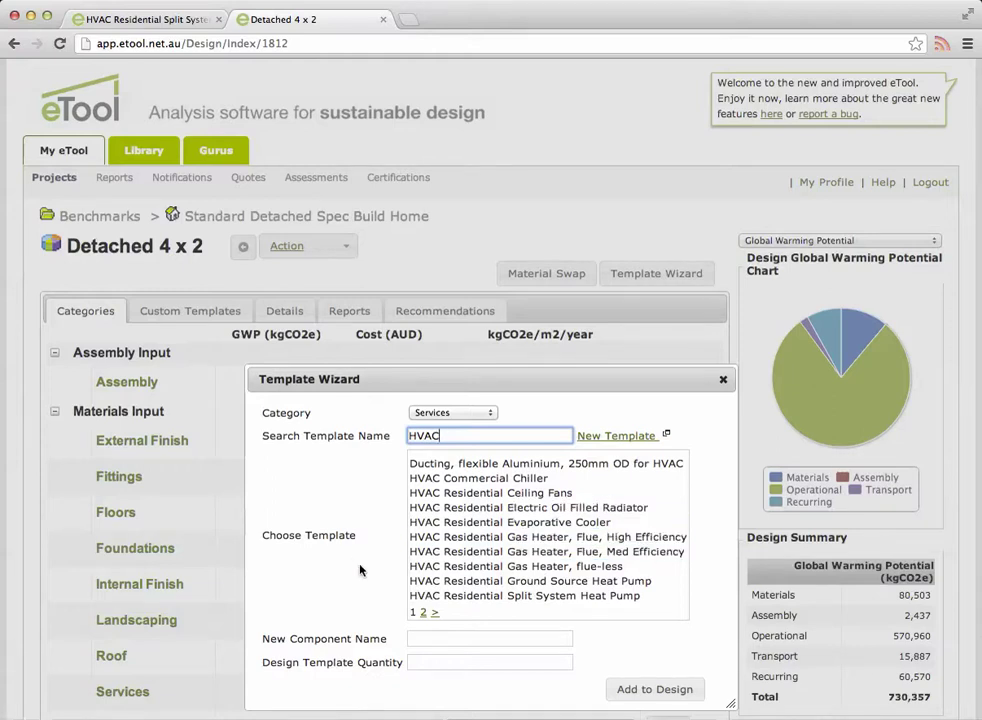
pyautogui.scroll(-3, 527, 570)
pyautogui.scroll(3, 527, 570)
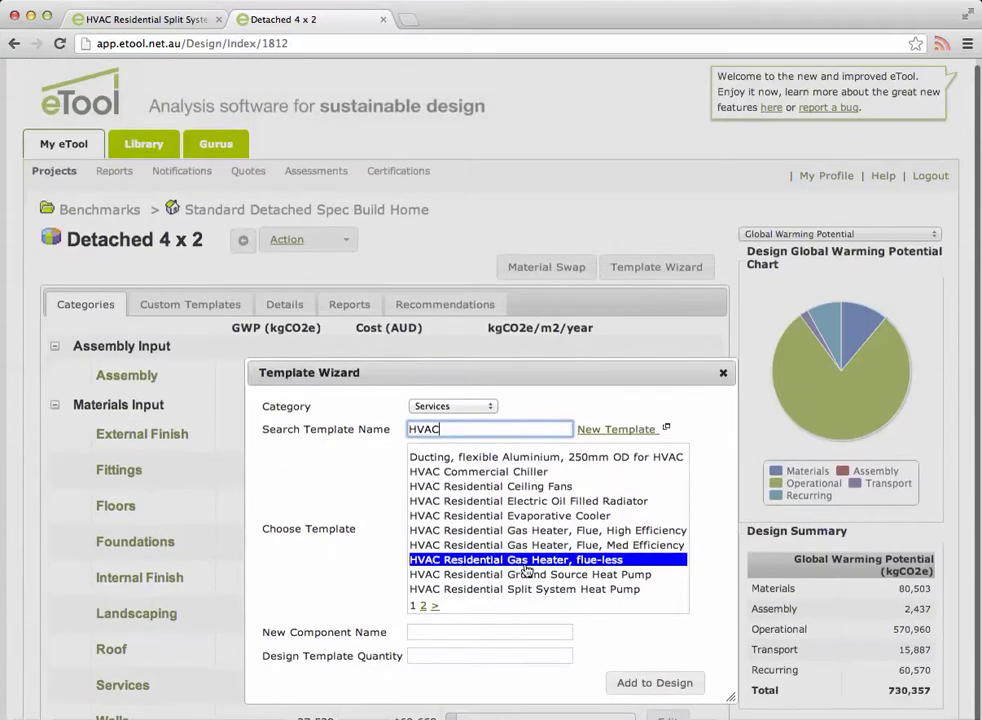